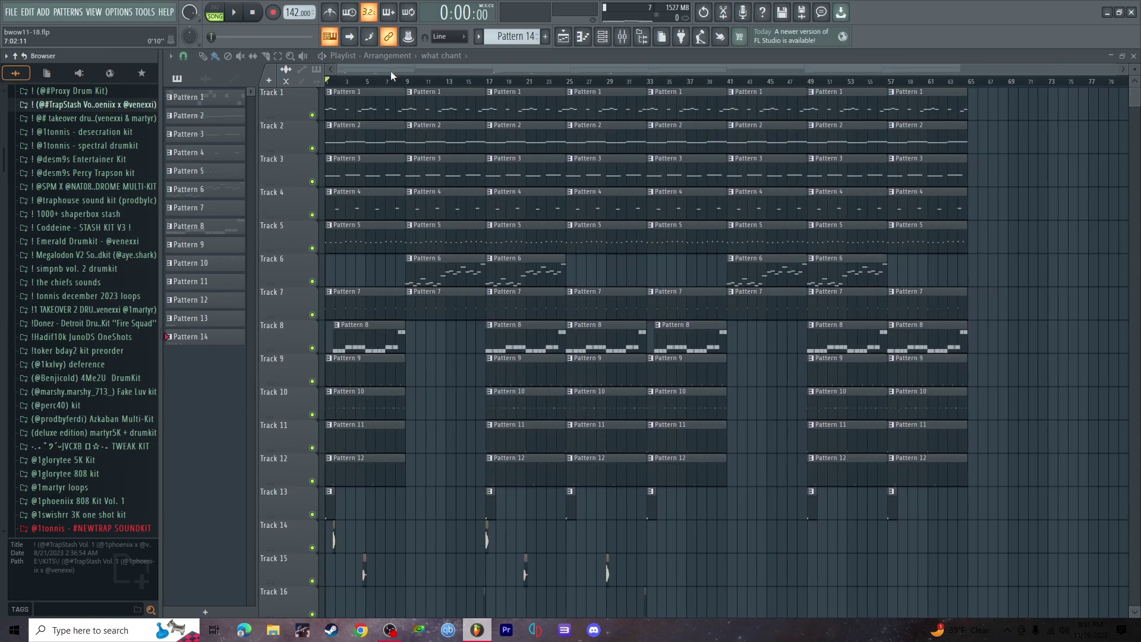
- Open Pattern 1 in the piano roll and play through the pv001 - SH7wah melody
scroll(344, 84, up, 3)
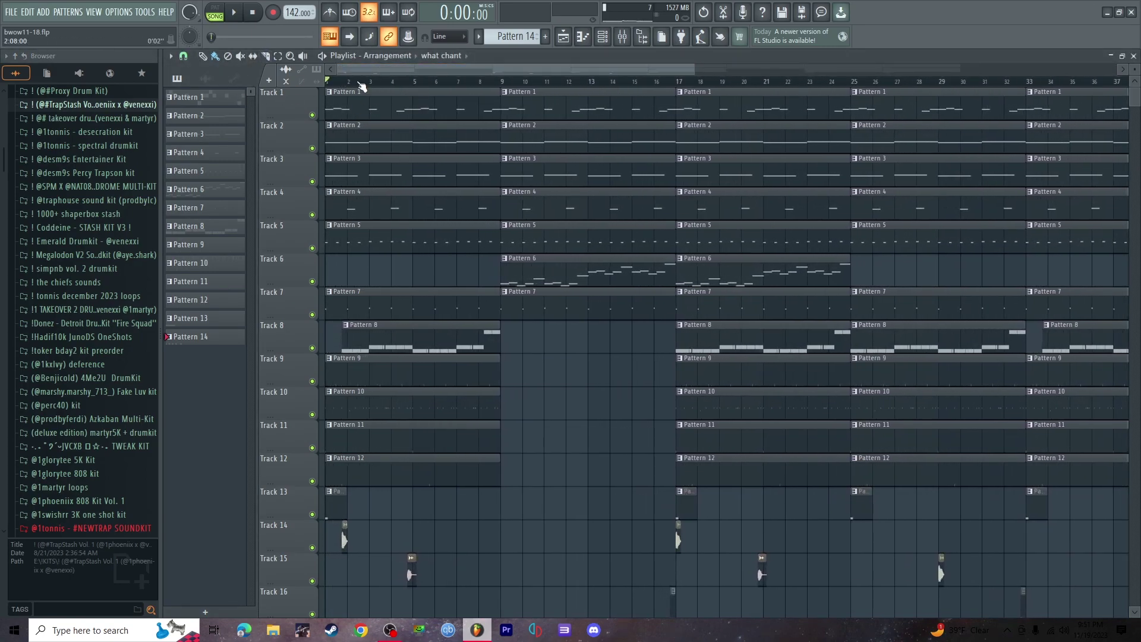
scroll(374, 68, up, 3)
drag(374, 69, 367, 68)
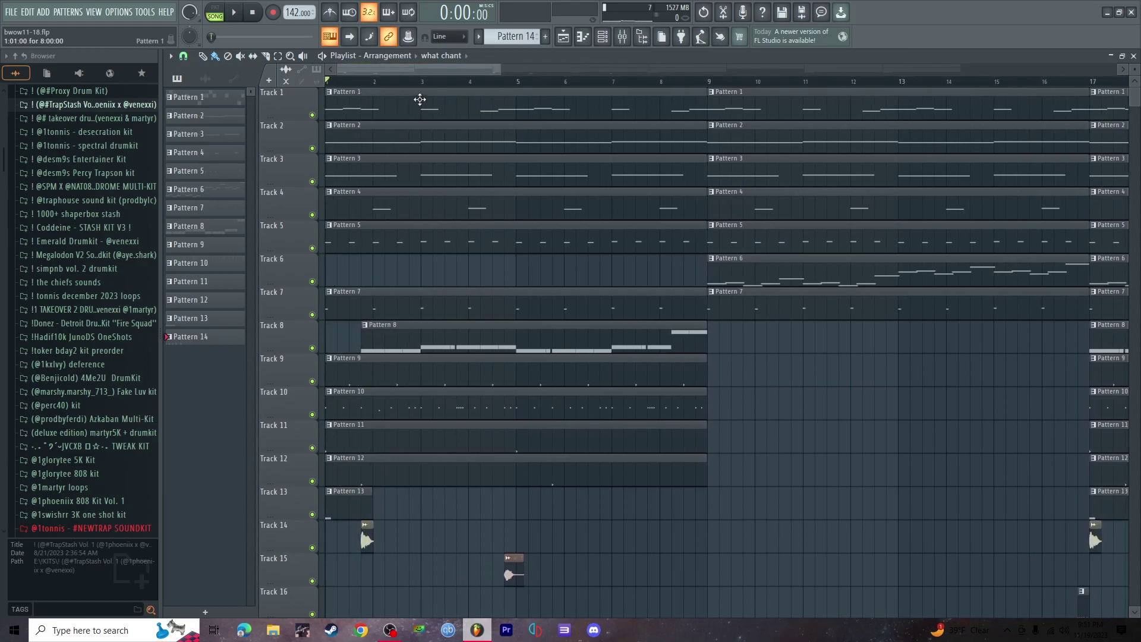
scroll(442, 85, down, 2)
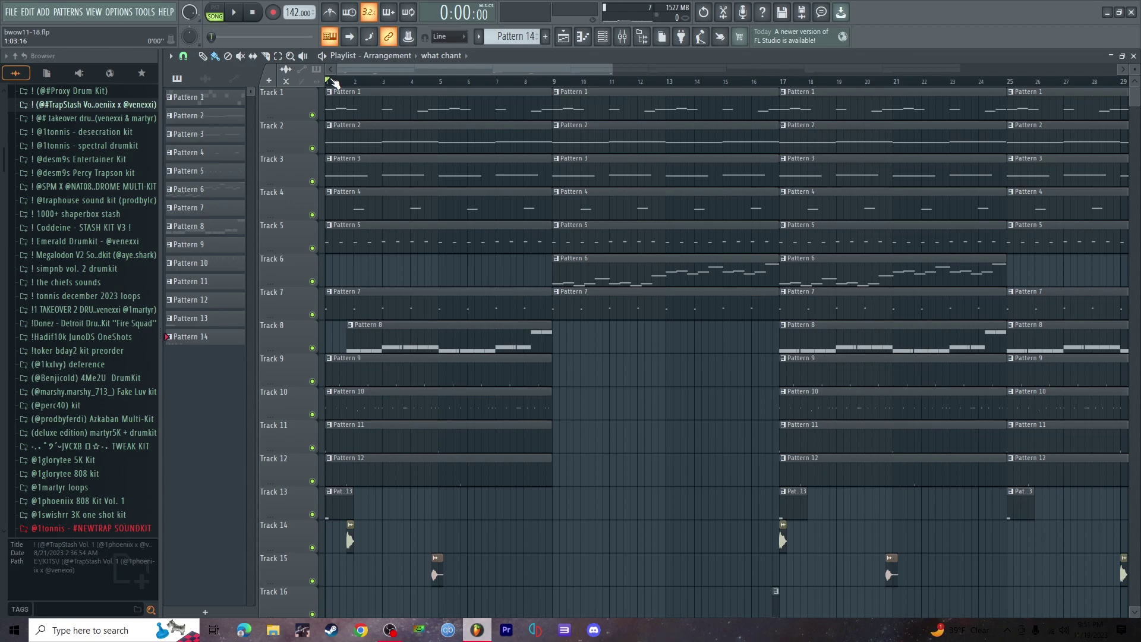
double_click(359, 108)
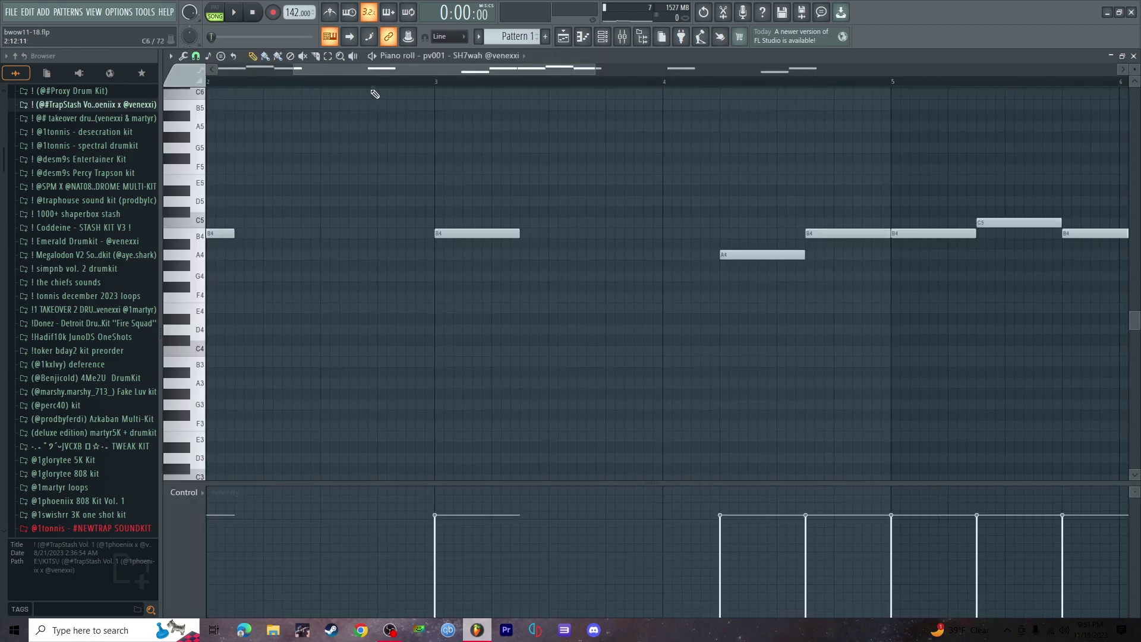
key(space)
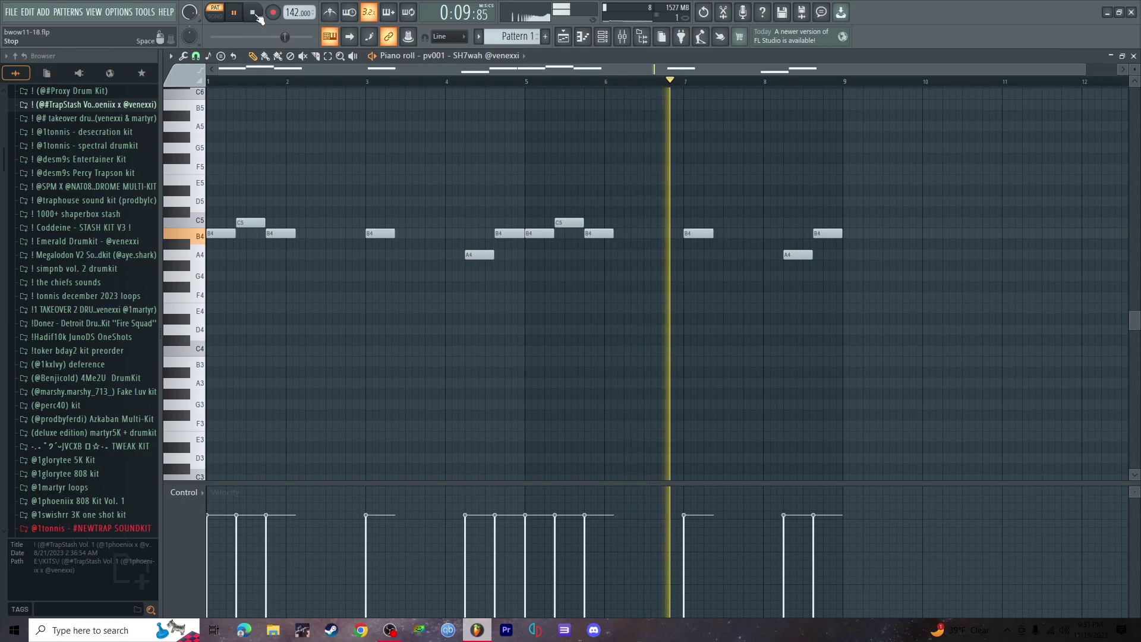
click(256, 15)
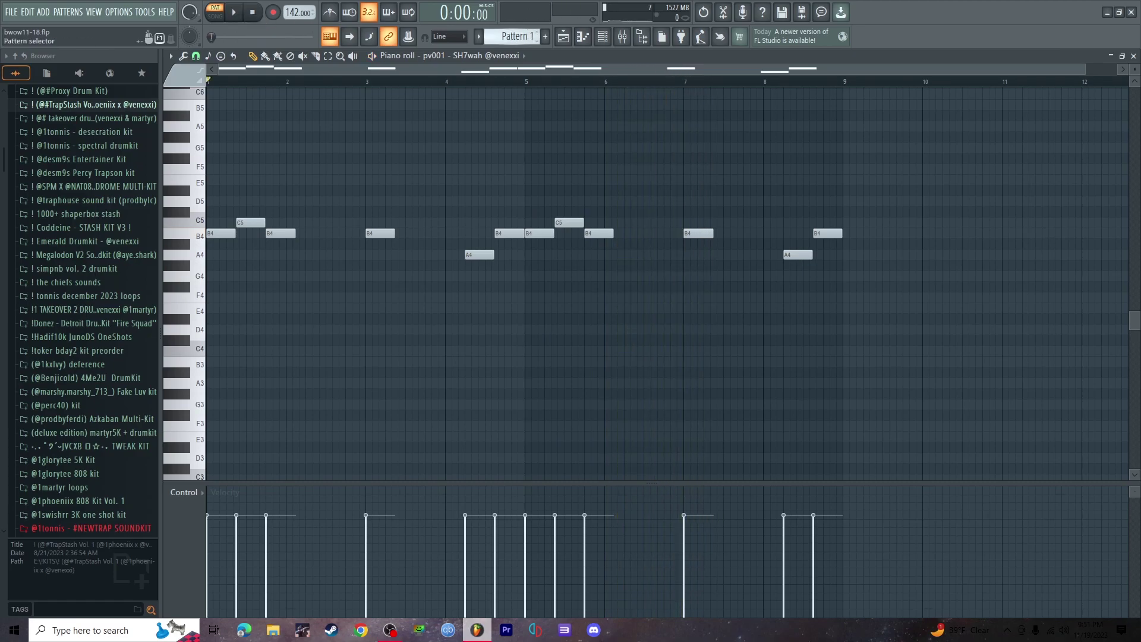
- Check the SH7wah sampler settings and expand TrapStash > z. One Shots in the browser
click(510, 55)
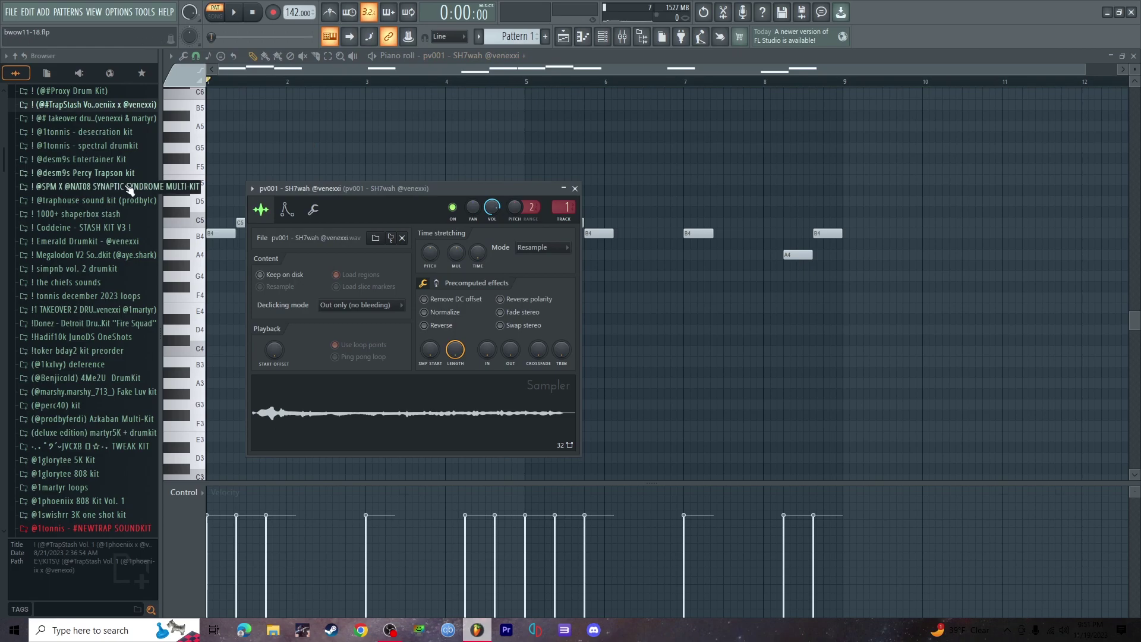
click(92, 104)
click(60, 214)
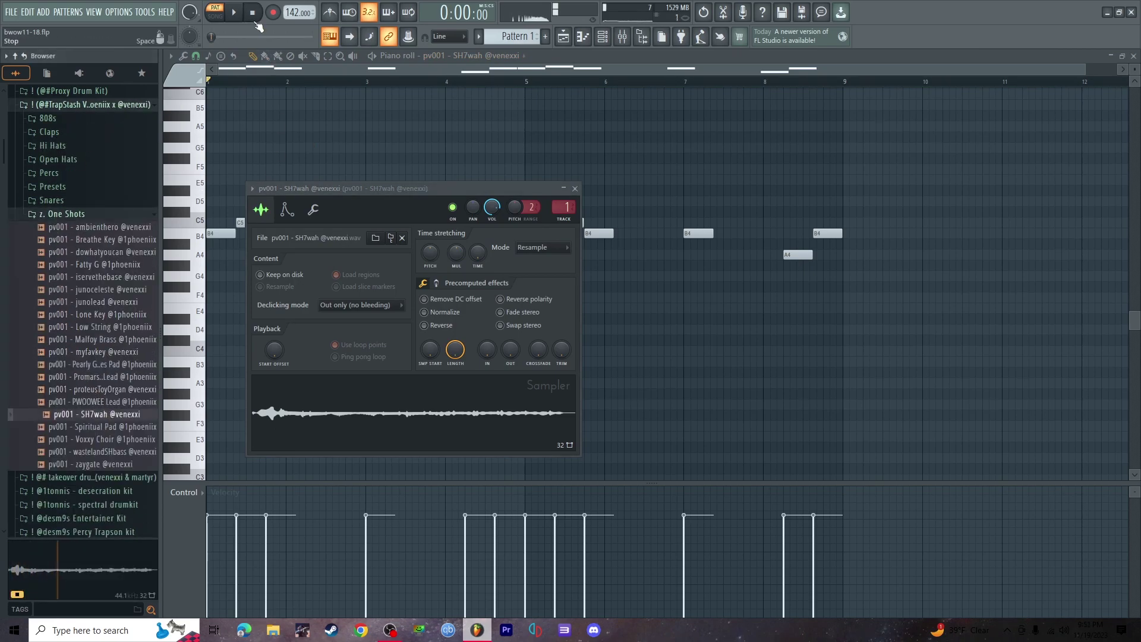
click(477, 55)
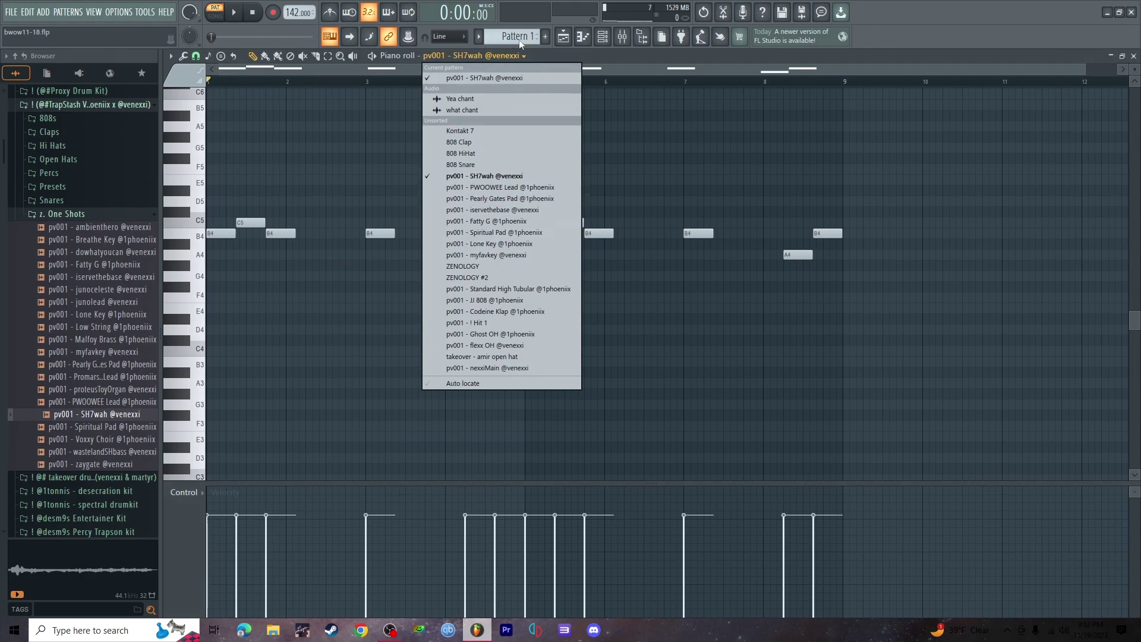
- Switch to Pattern 2, check its PWOOWEE Lead sample settings, and play it
drag(512, 39, 511, 34)
scroll(460, 97, down, 6)
scroll(468, 58, up, 1)
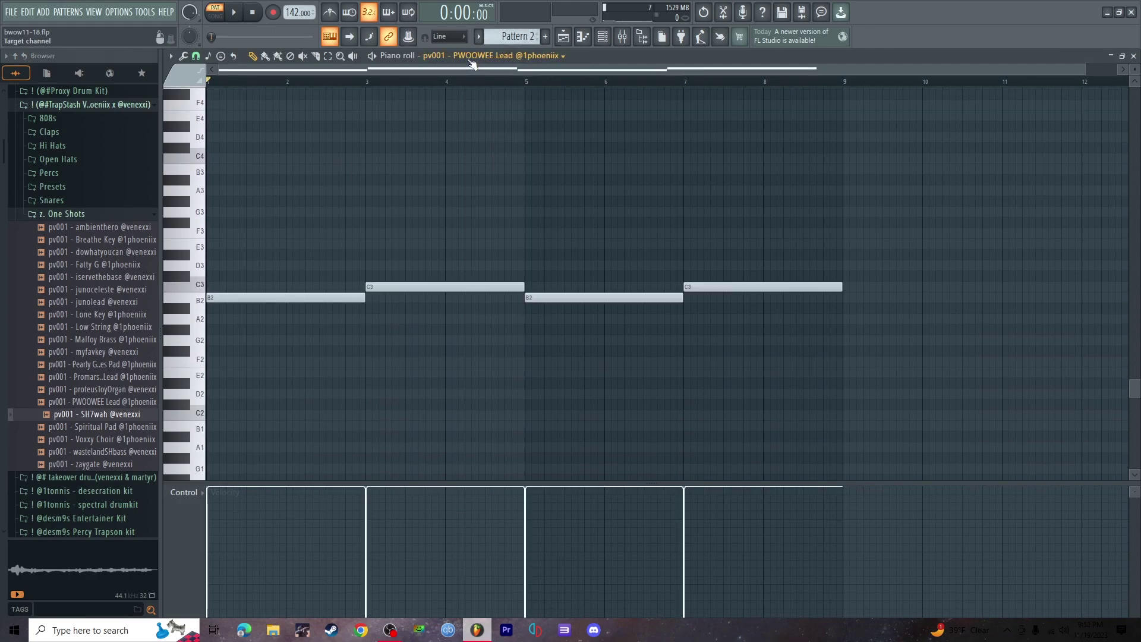
click(277, 224)
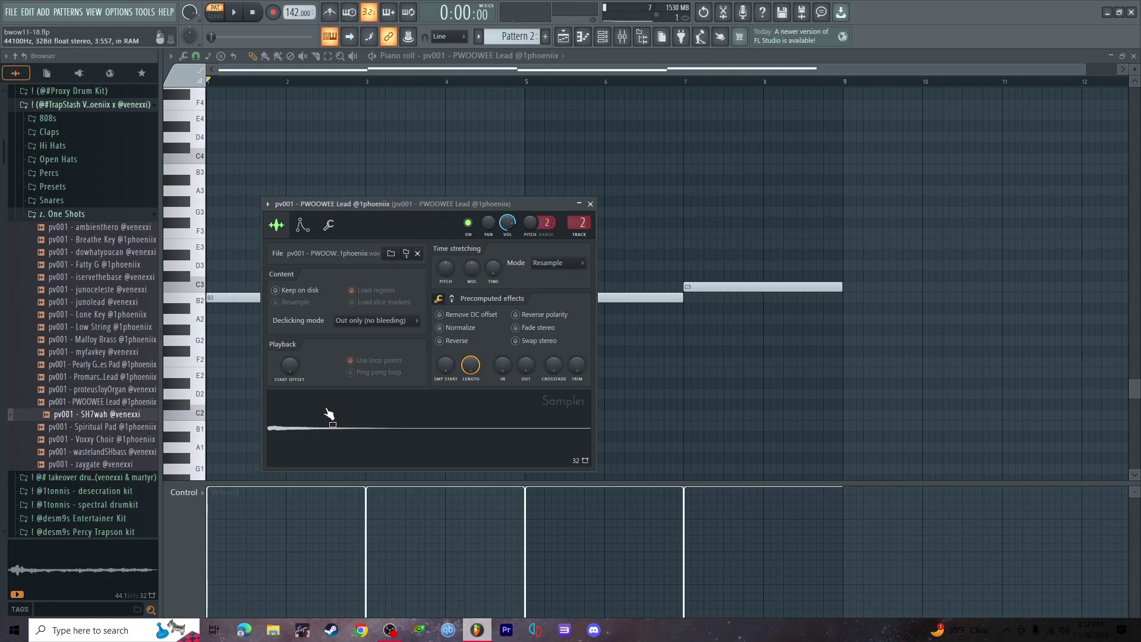
click(262, 72)
click(238, 13)
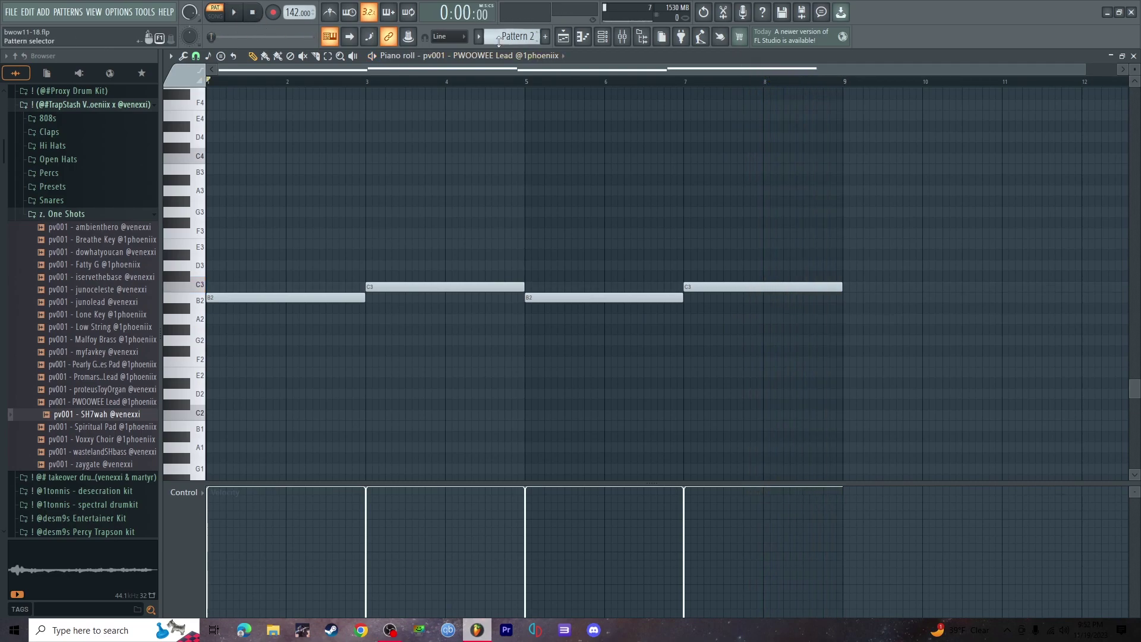
- Move to Pattern 3's Pearly Gates Pad notes, select and deselect them, then stop playback
scroll(498, 37, down, 1)
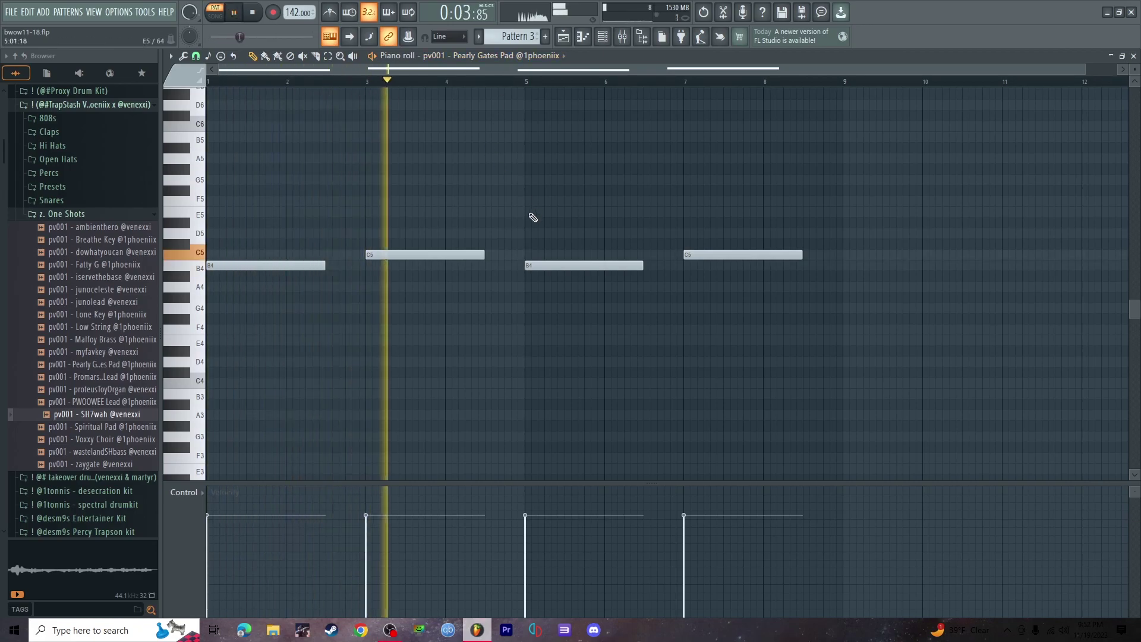
key(ctrl+a)
key(ctrl+d)
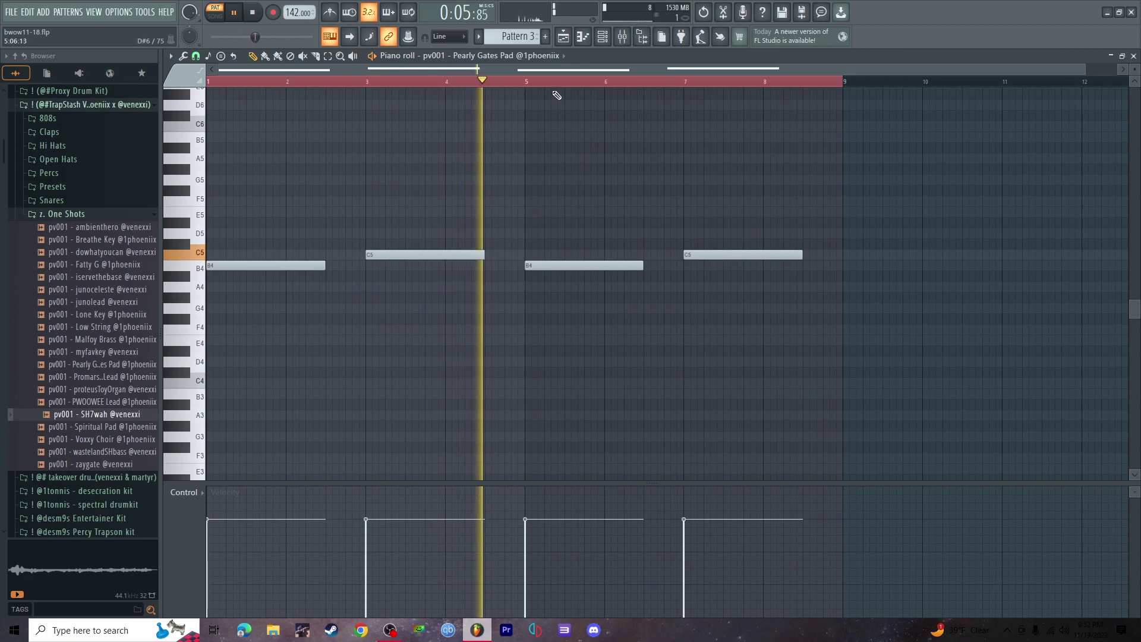
key(space)
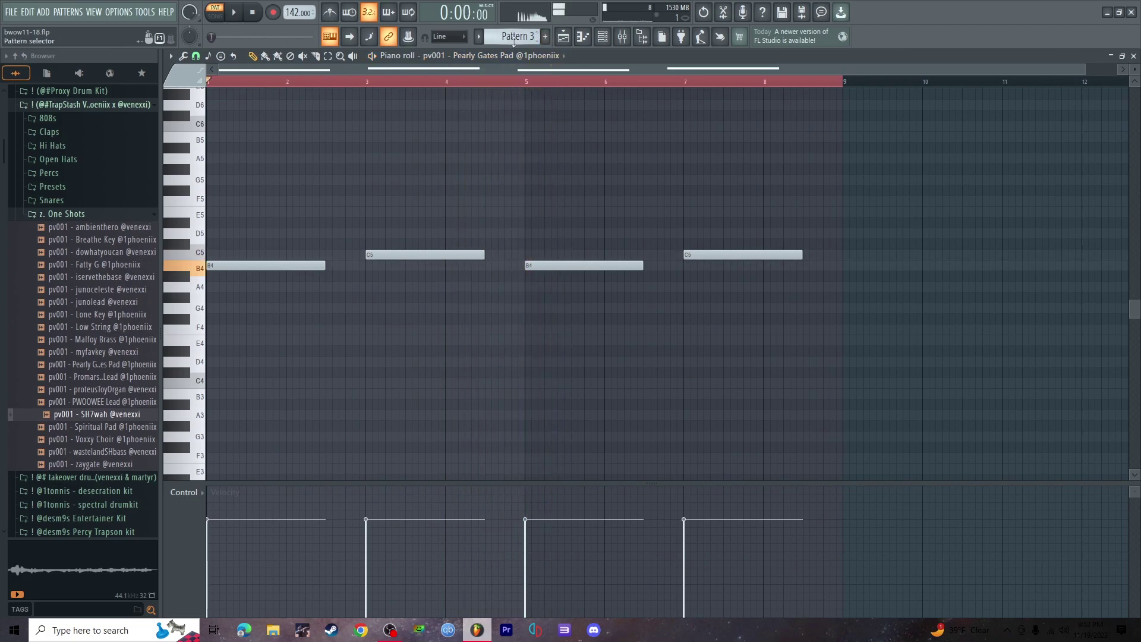
drag(512, 37, 512, 31)
- Play Pattern 4's pv001 - Fatty G notes alternating between B5 and C6
click(510, 57)
click(509, 77)
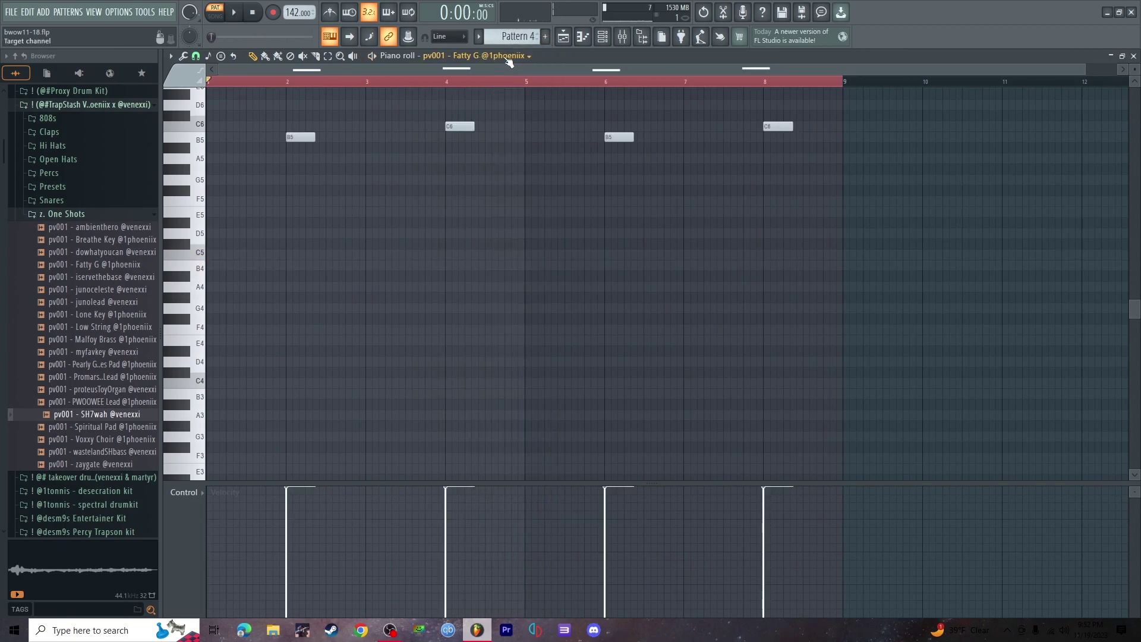
key(space)
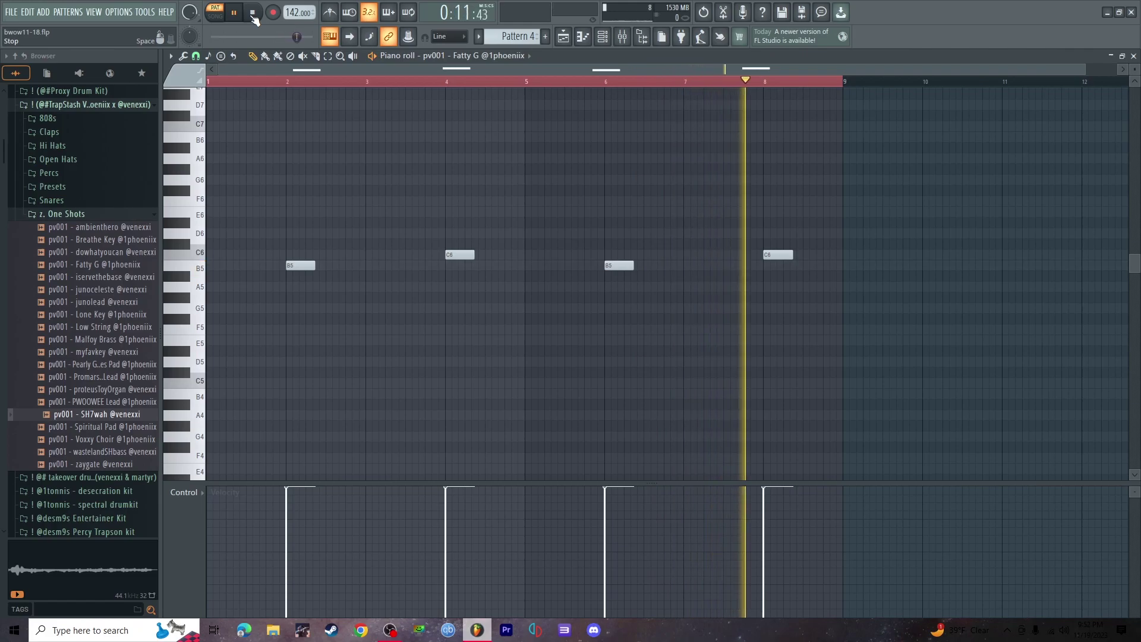
click(252, 16)
- Play Pattern 5, view its ZENOLOGY plugin, then scroll back to Pattern 4
drag(515, 36, 510, 30)
click(236, 18)
scroll(482, 56, up, 1)
scroll(447, 66, up, 2)
right_click(445, 64)
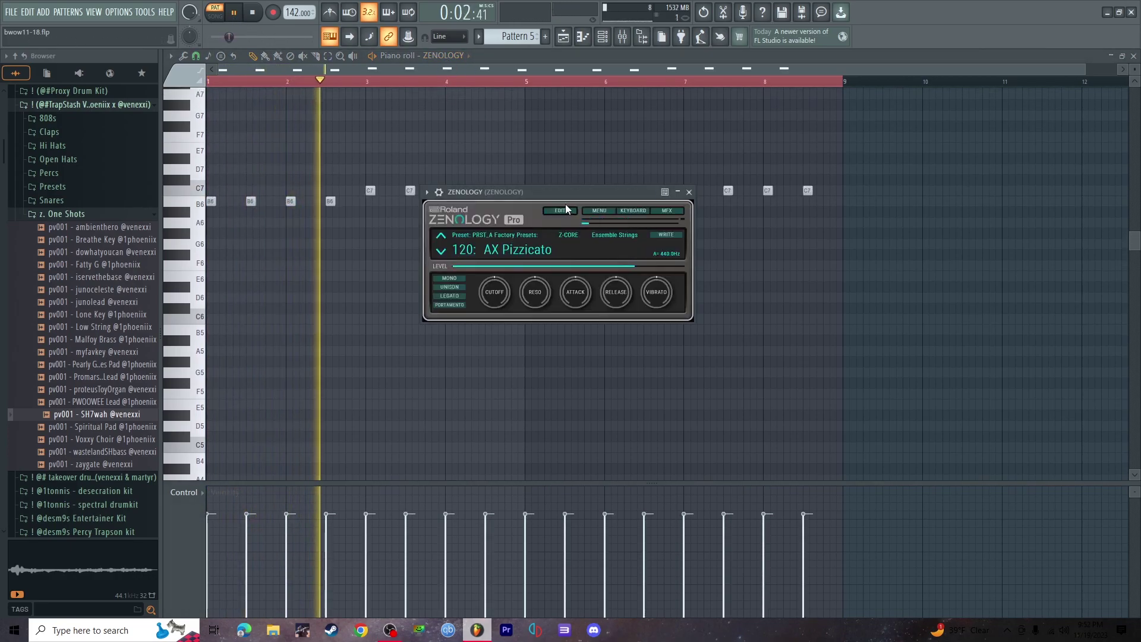
drag(562, 194, 470, 279)
click(409, 71)
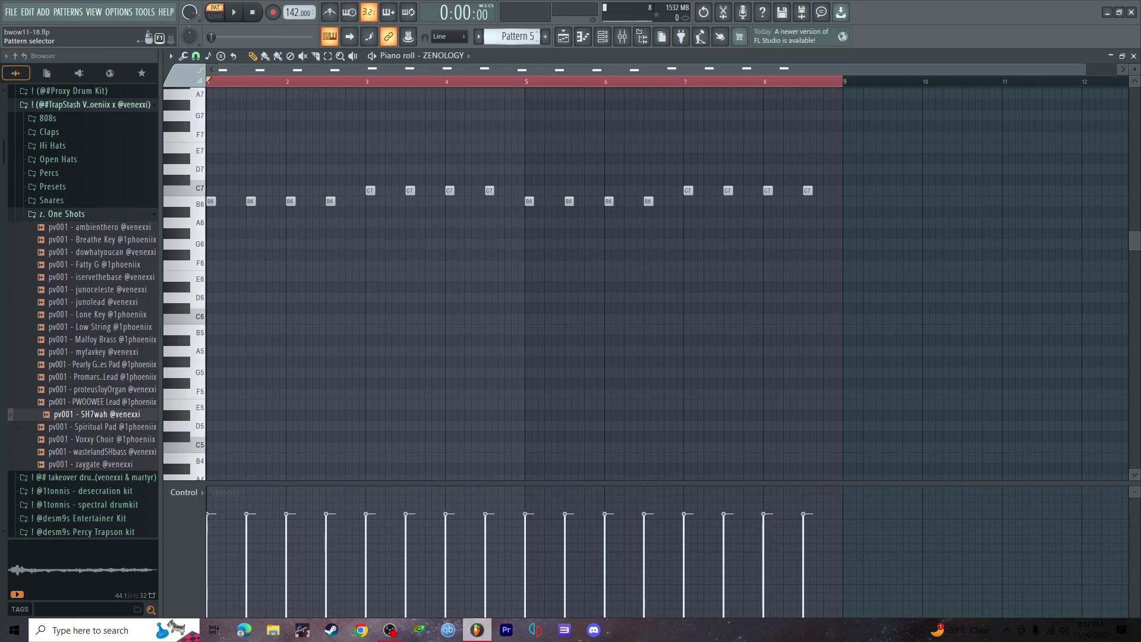
scroll(516, 37, up, 1)
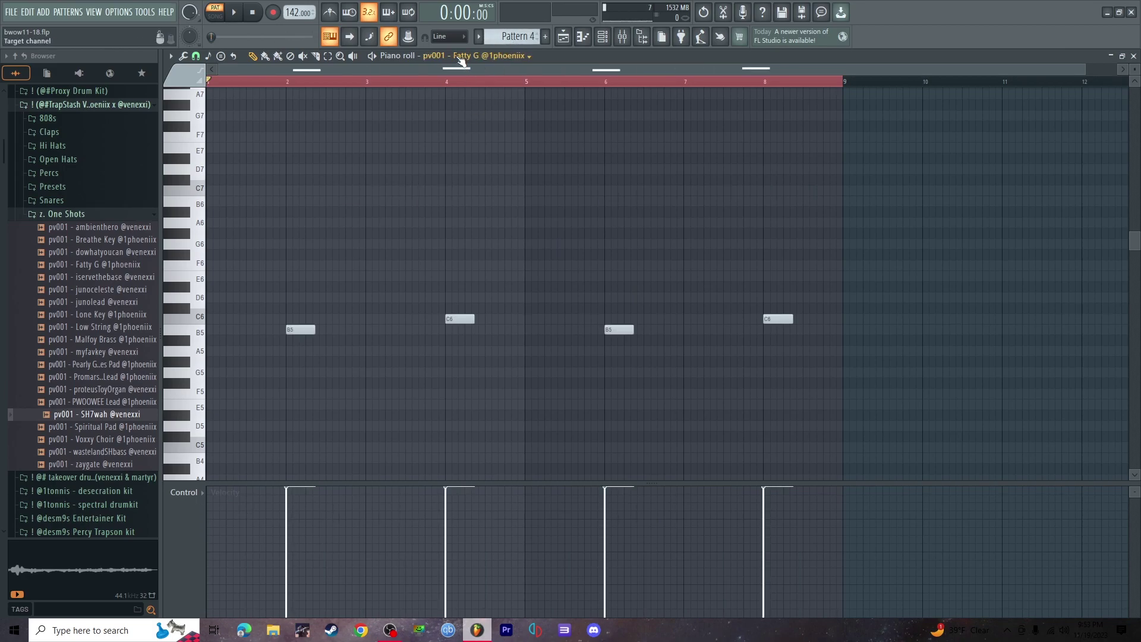
scroll(515, 37, up, 1)
scroll(511, 35, down, 3)
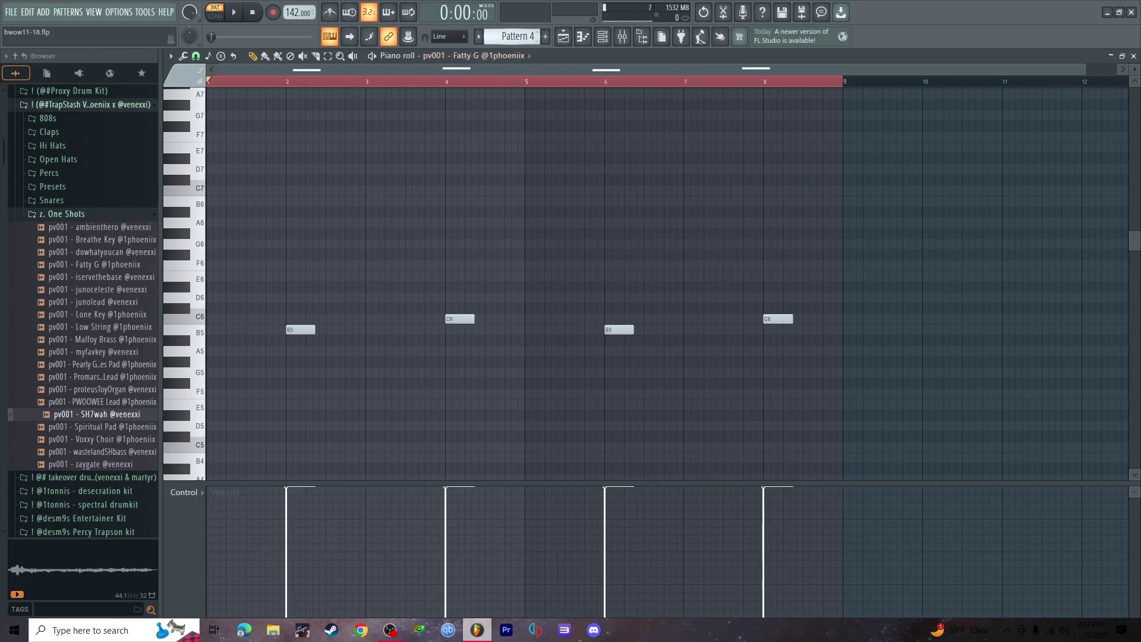
- Scroll through the patterns and return to the piano roll over ZENOLOGY #2
scroll(439, 209, down, 2)
scroll(485, 58, up, 1)
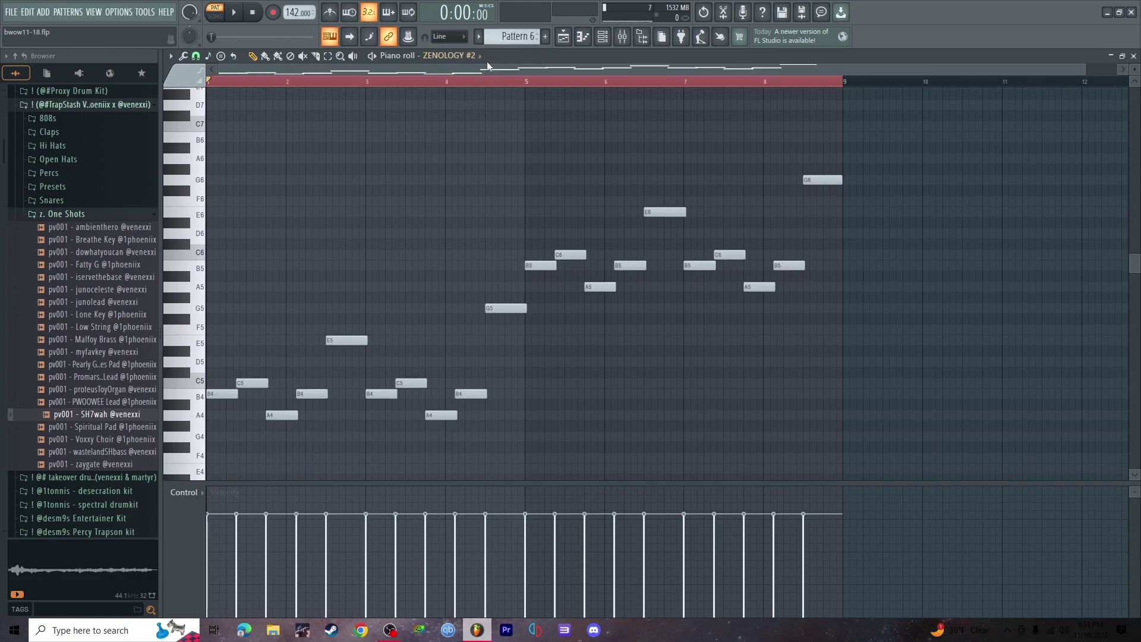
scroll(520, 222, down, 3)
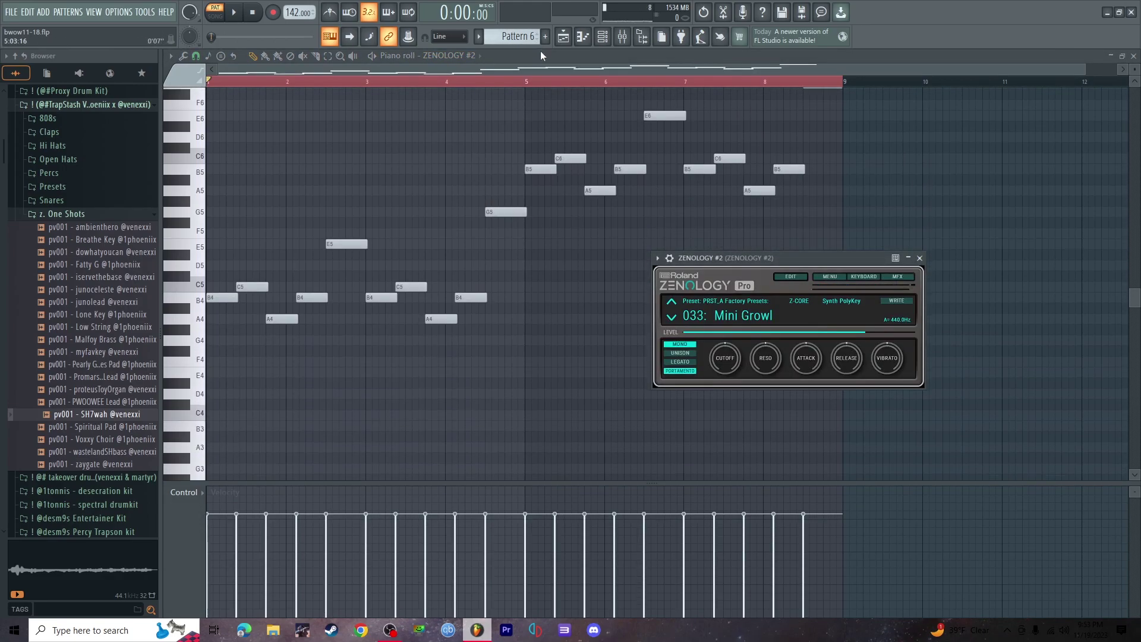
scroll(555, 83, down, 1)
scroll(558, 86, up, 2)
scroll(557, 86, down, 2)
scroll(486, 140, up, 3)
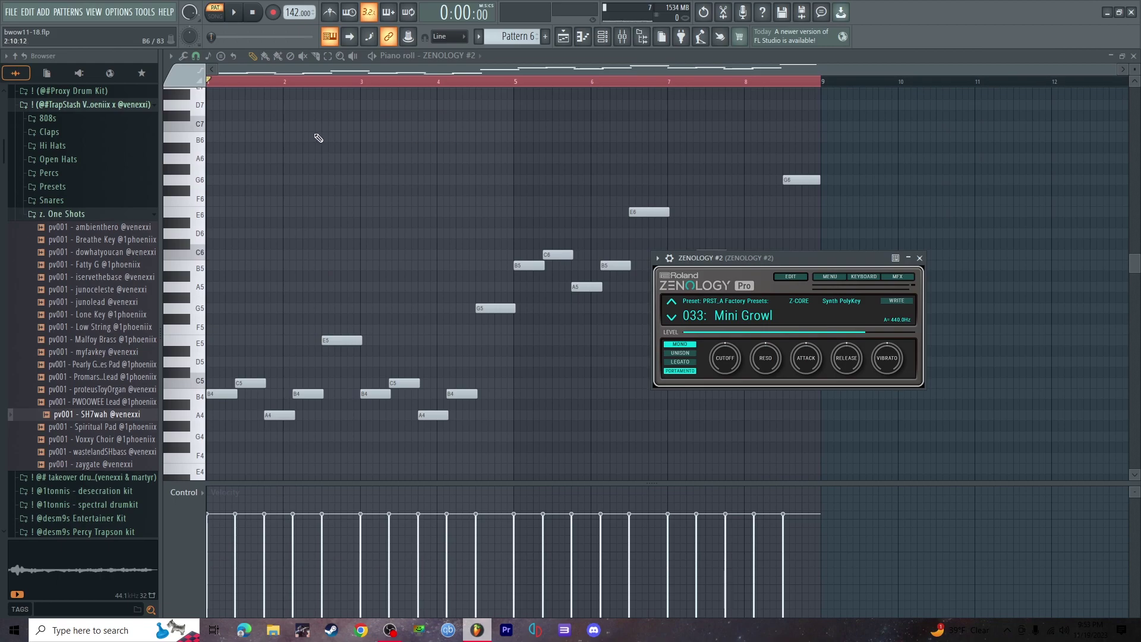
click(287, 70)
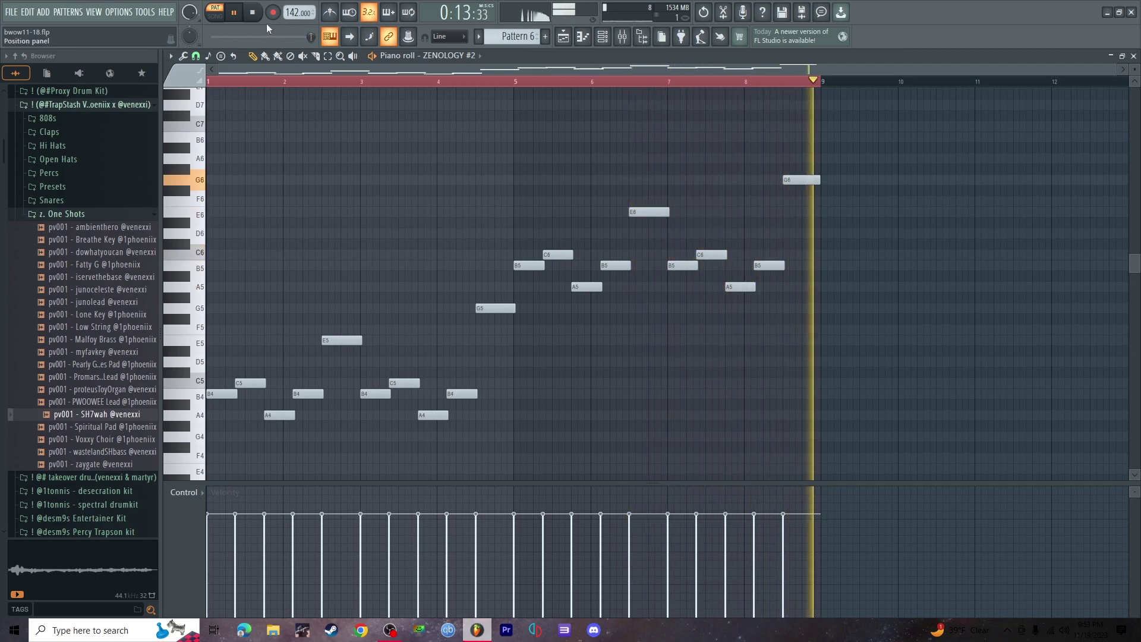
- Show Pattern 7's Standard High Tubular notes in the piano roll, then bring up the playlist
key(ctrl+x)
scroll(451, 110, down, 7)
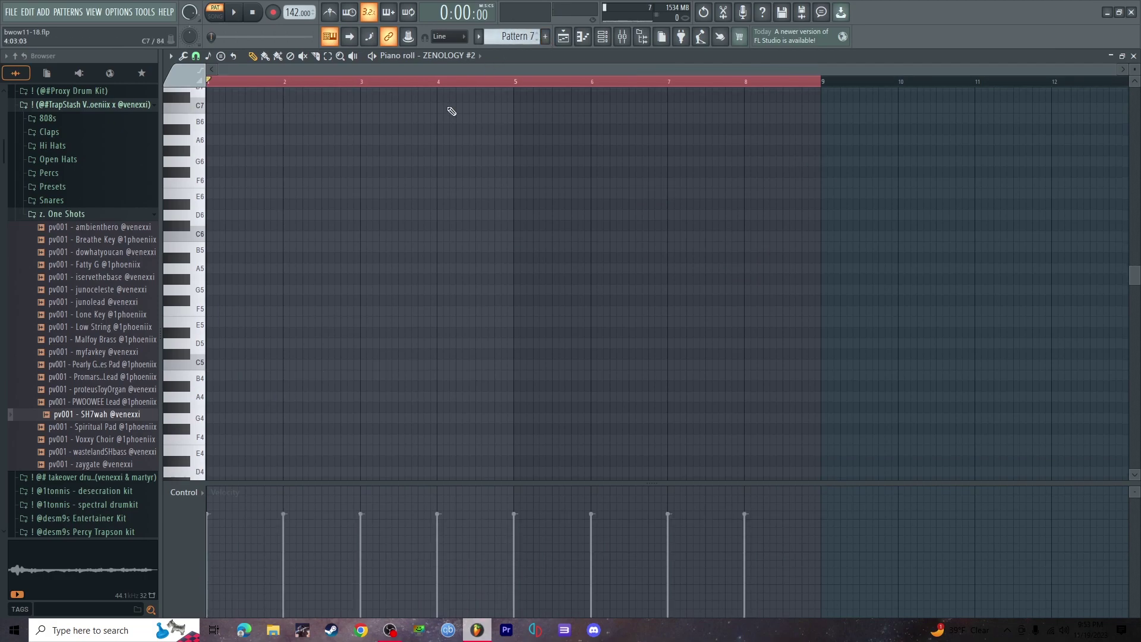
click(467, 55)
click(469, 71)
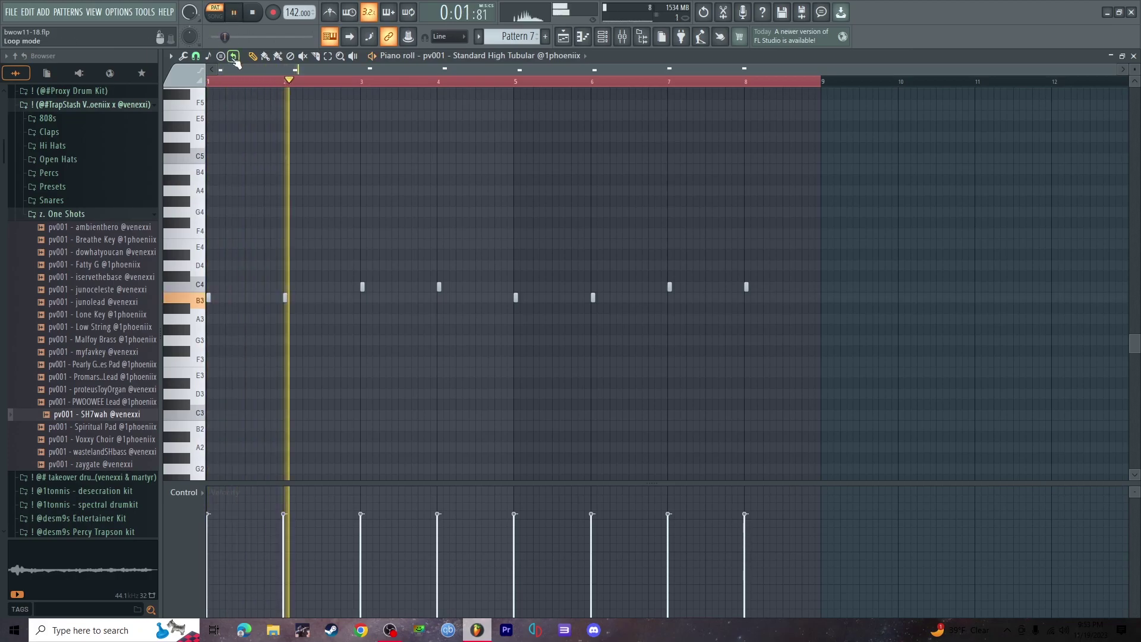
click(564, 38)
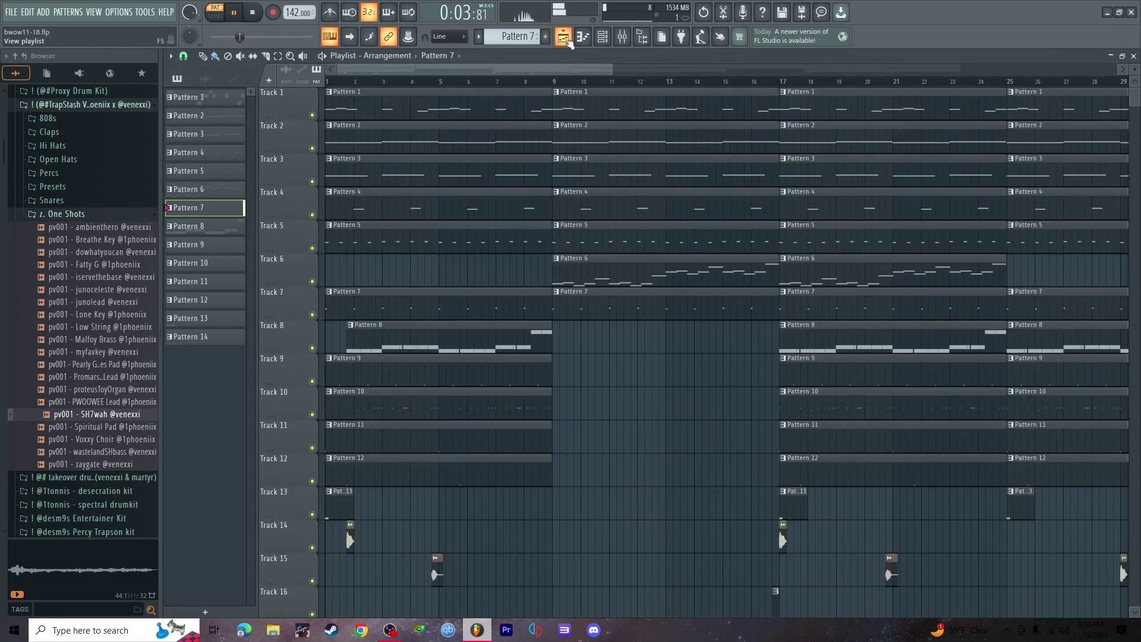
- Stop playback and bring the arrangement playlist back up
click(564, 38)
click(253, 12)
click(563, 38)
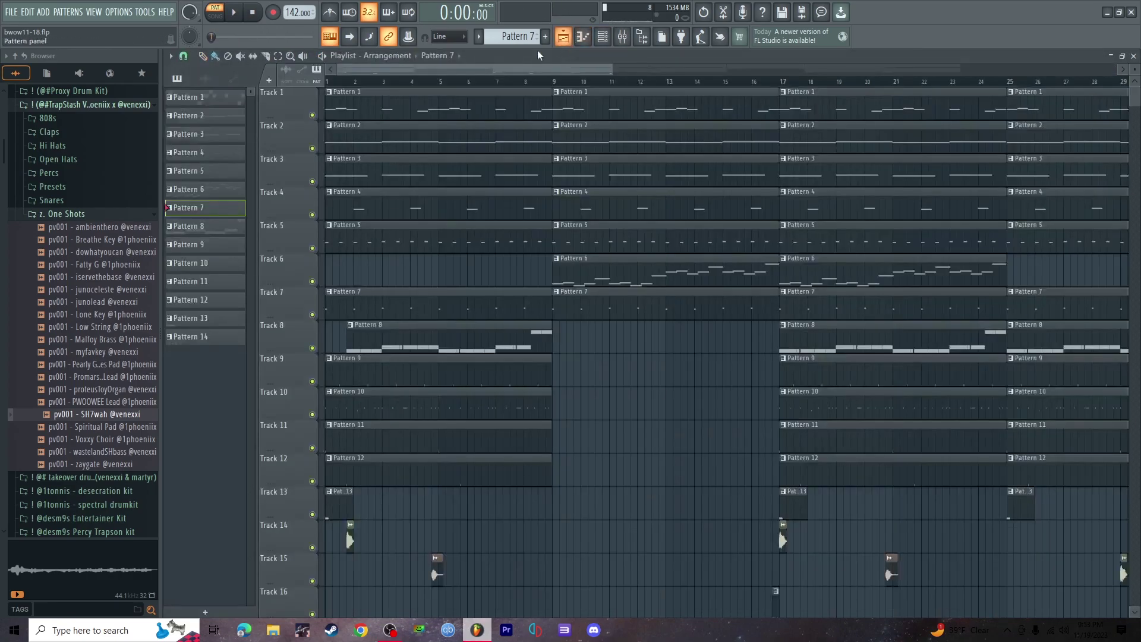
- Solo Track 1, then unmute Tracks 2–7 and Tracks 8–16 during playback
right_click(312, 115)
click(312, 149)
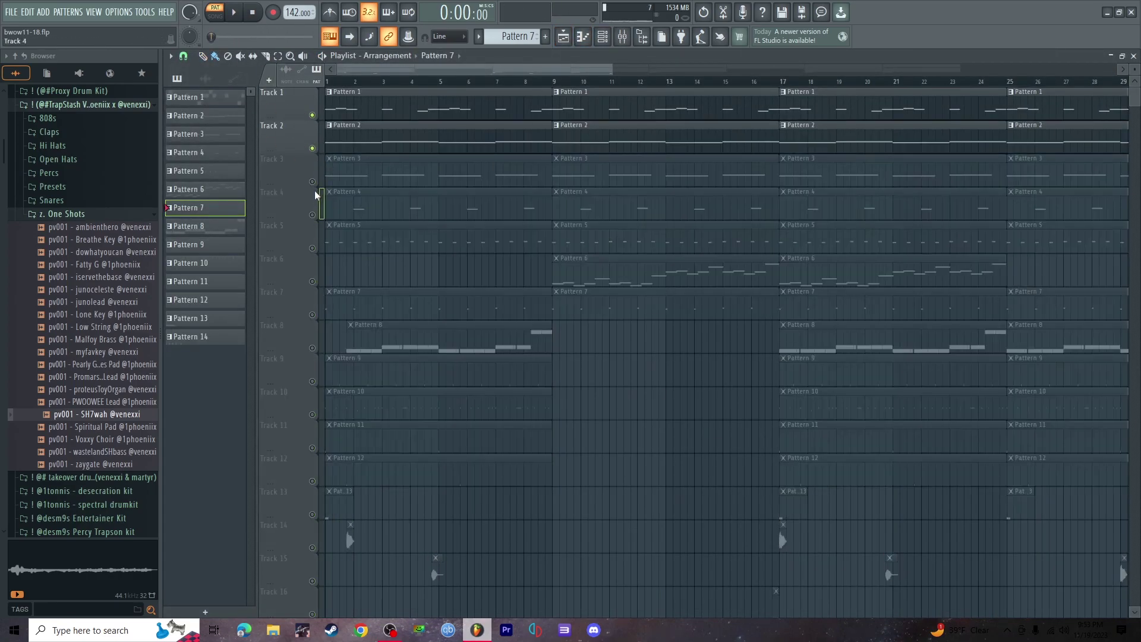
click(312, 182)
click(313, 215)
click(313, 248)
click(313, 315)
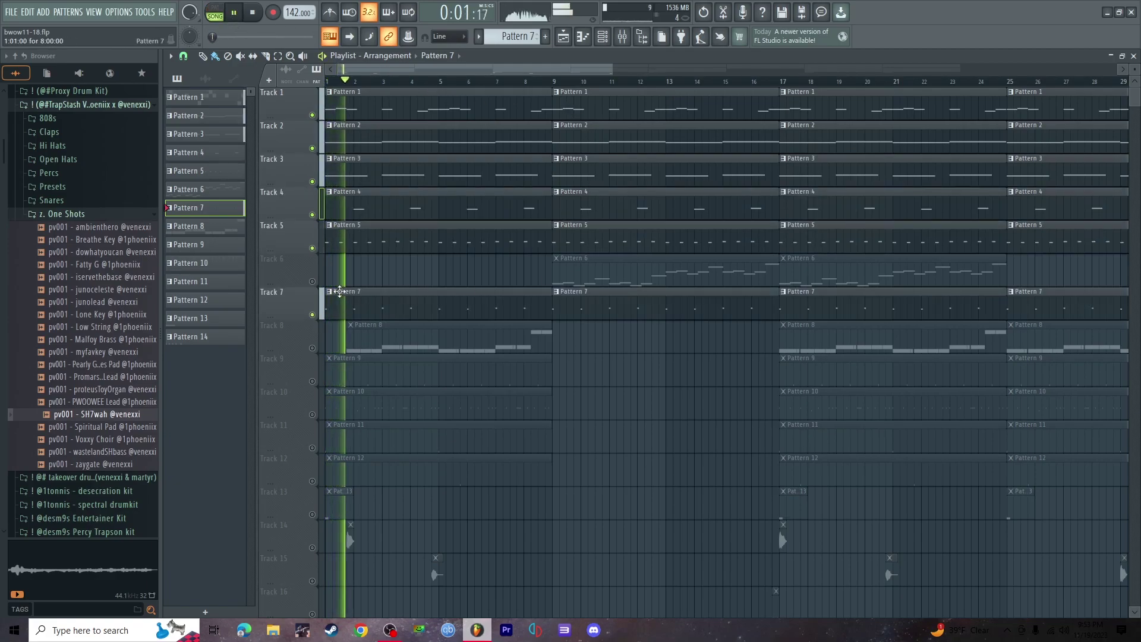
click(312, 283)
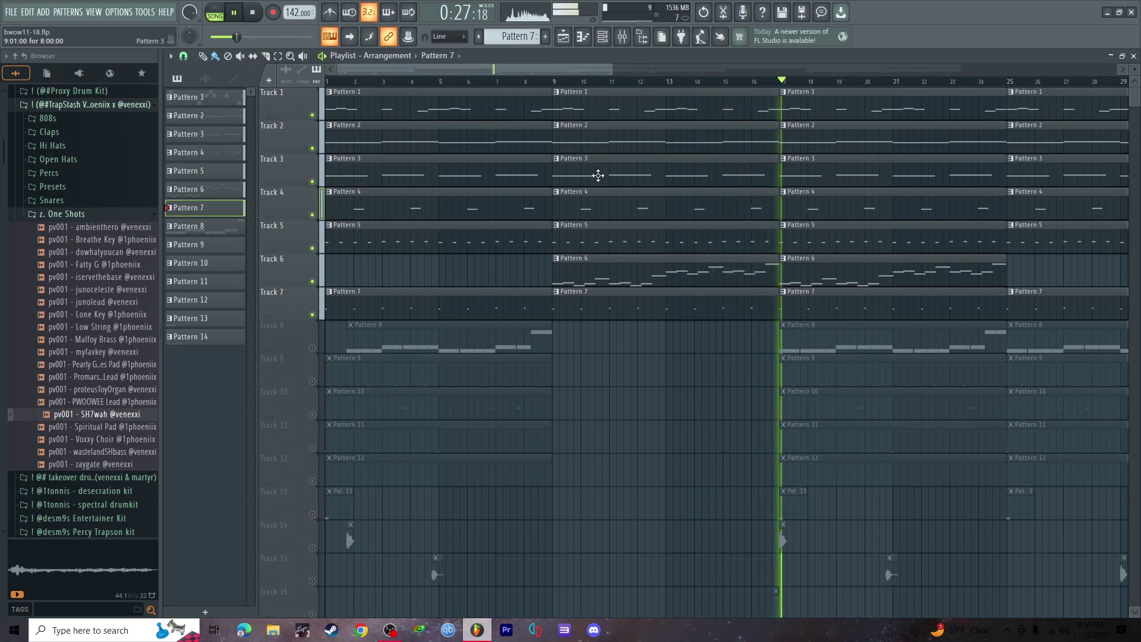
click(313, 349)
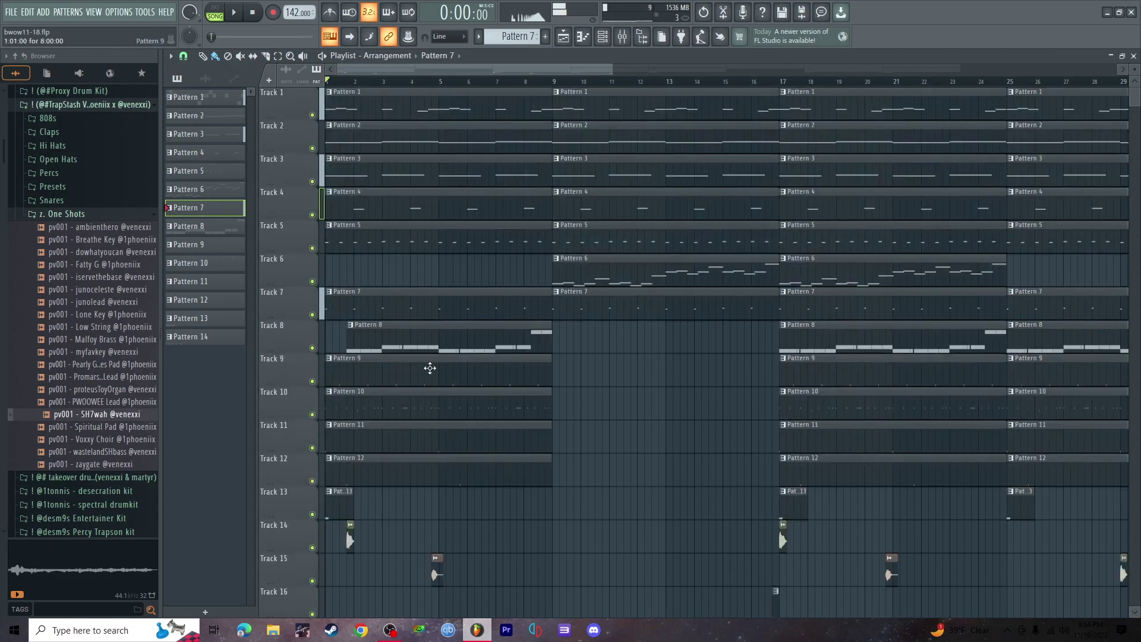
scroll(425, 369, down, 4)
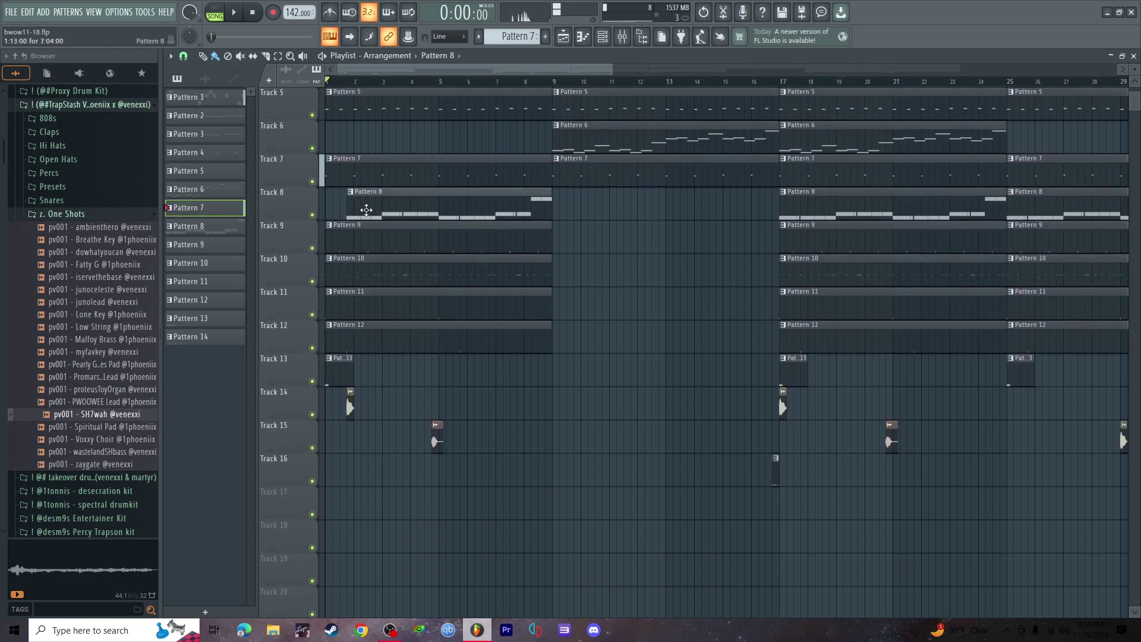
- Open Pattern 8 in the piano roll and play its JJ 808 line
double_click(366, 209)
click(282, 80)
key(space)
click(252, 11)
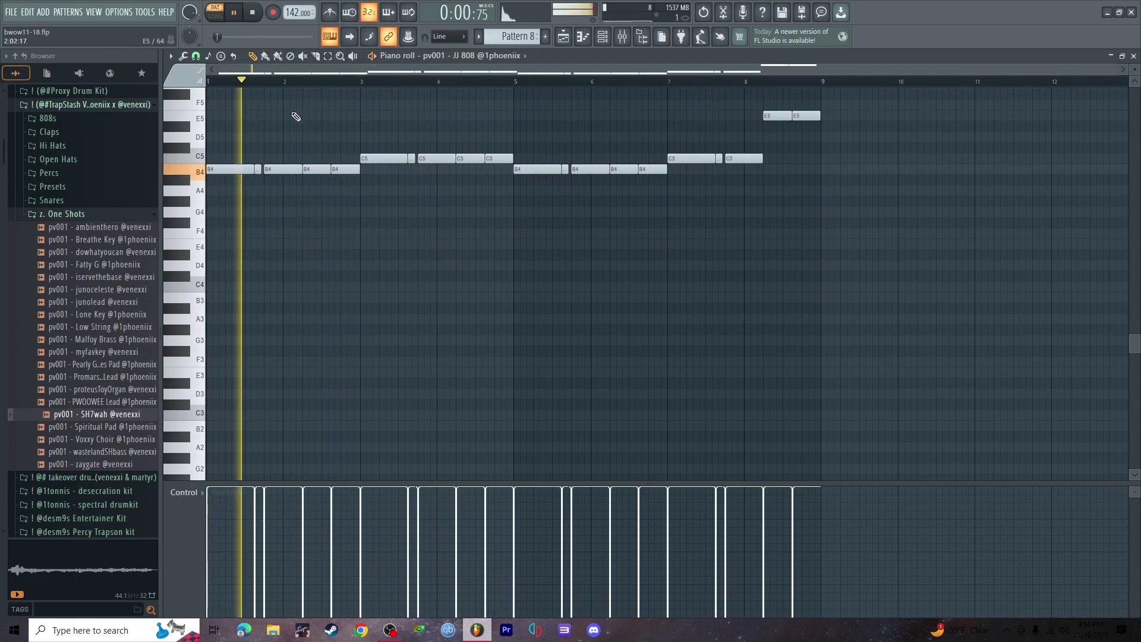
scroll(293, 114, up, 2)
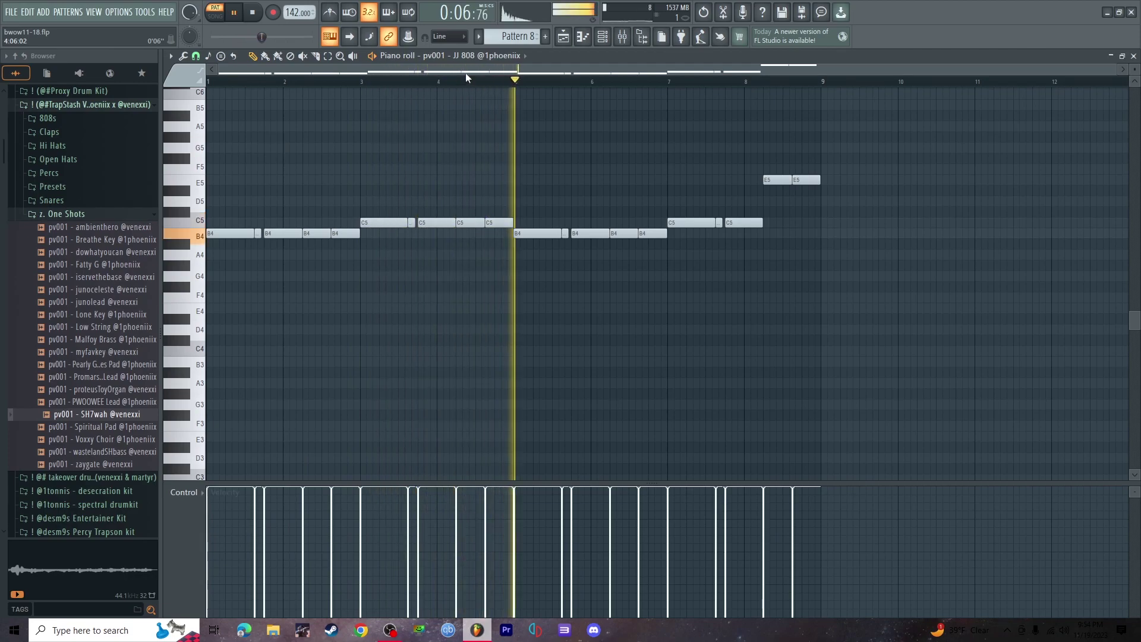
- Review the JJ 808 sampler settings, close them, and move to Pattern 9
click(498, 56)
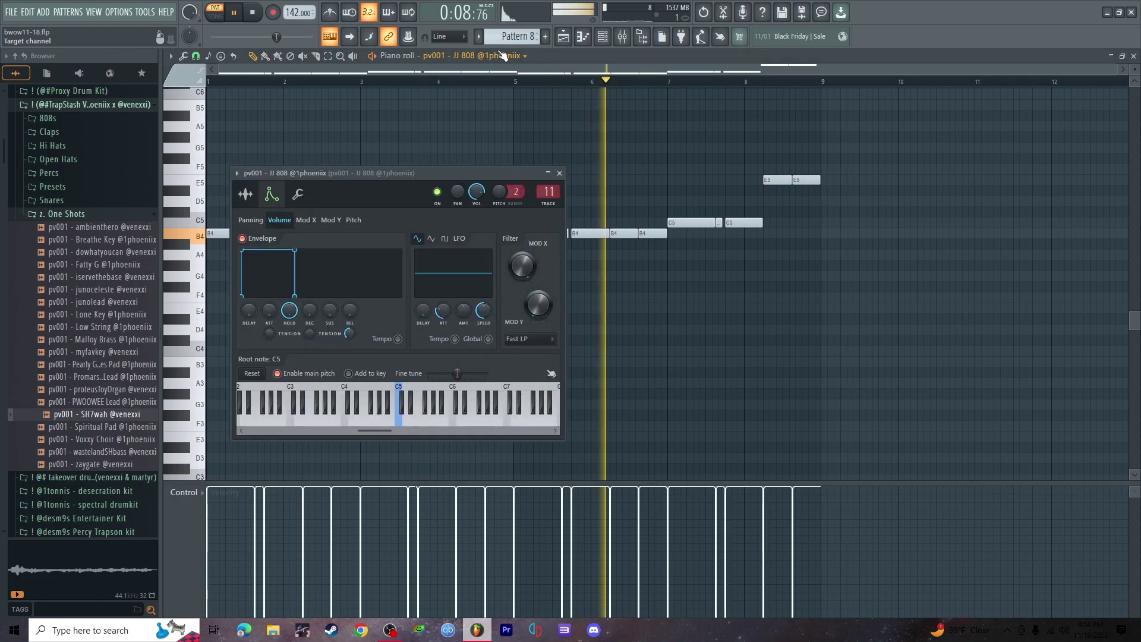
click(246, 194)
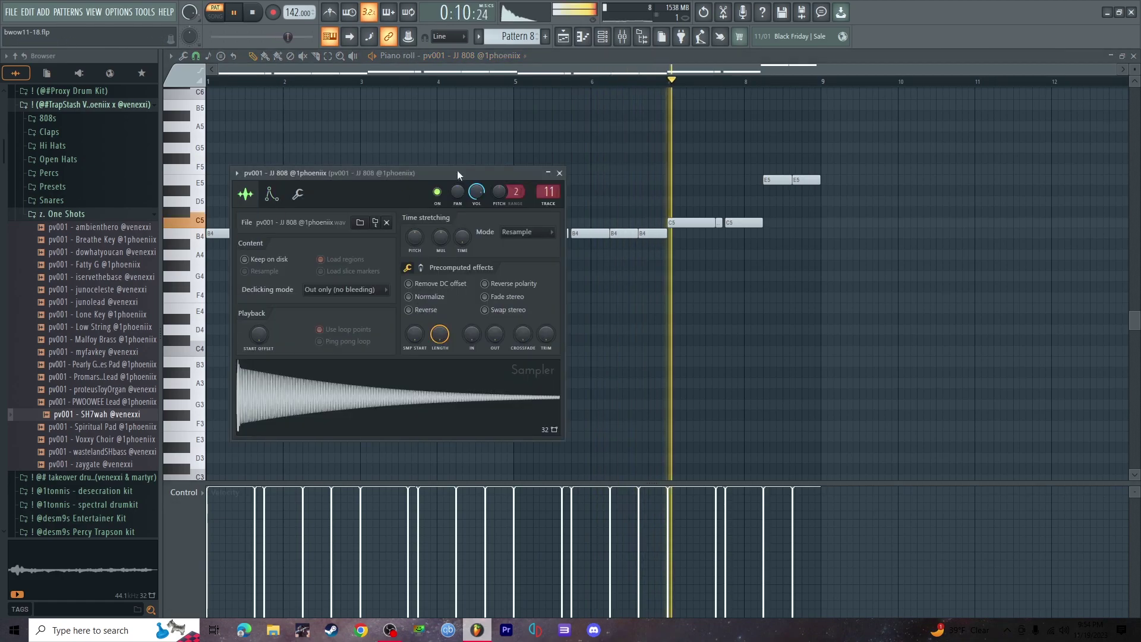
click(470, 74)
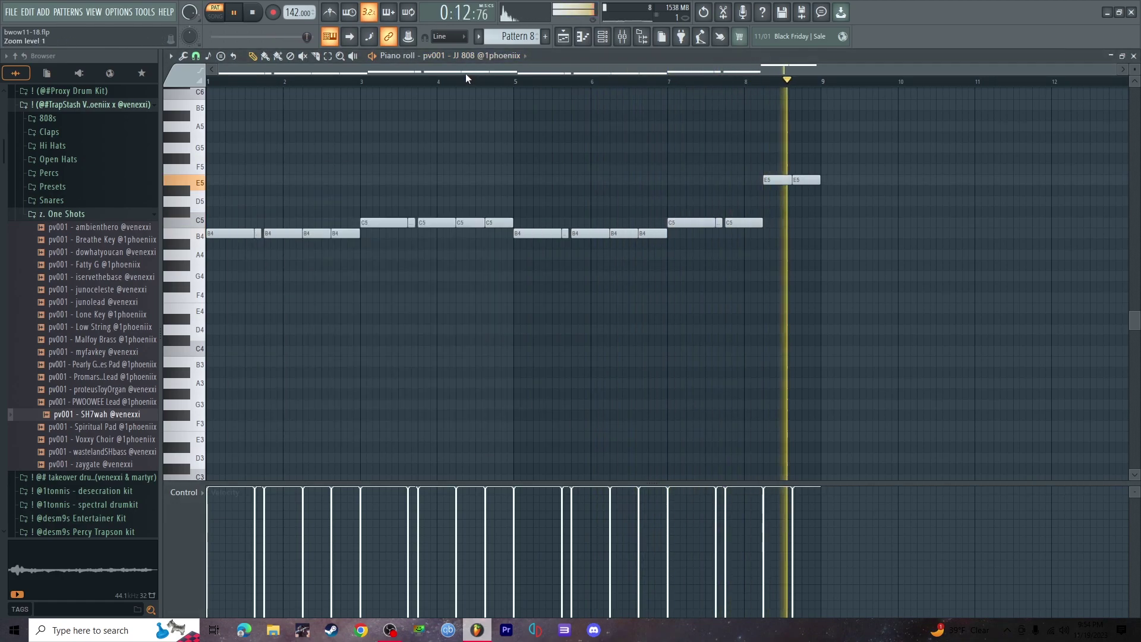
scroll(525, 34, down, 1)
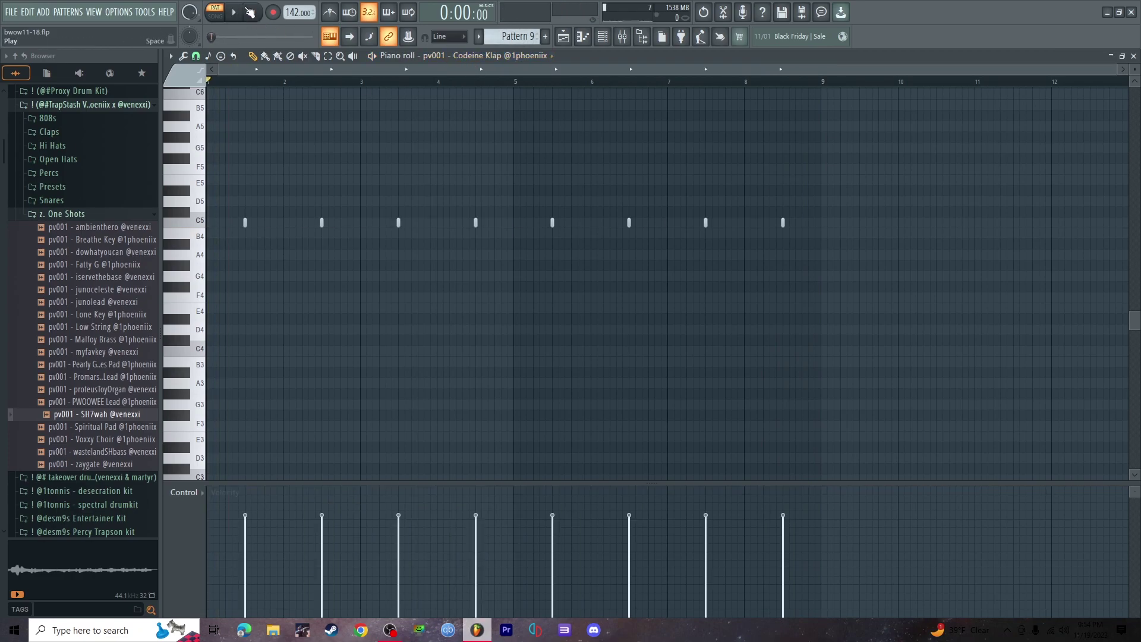
- Collapse the z. One Shots folder and play and stop Patterns 9, 10 and 11
click(71, 214)
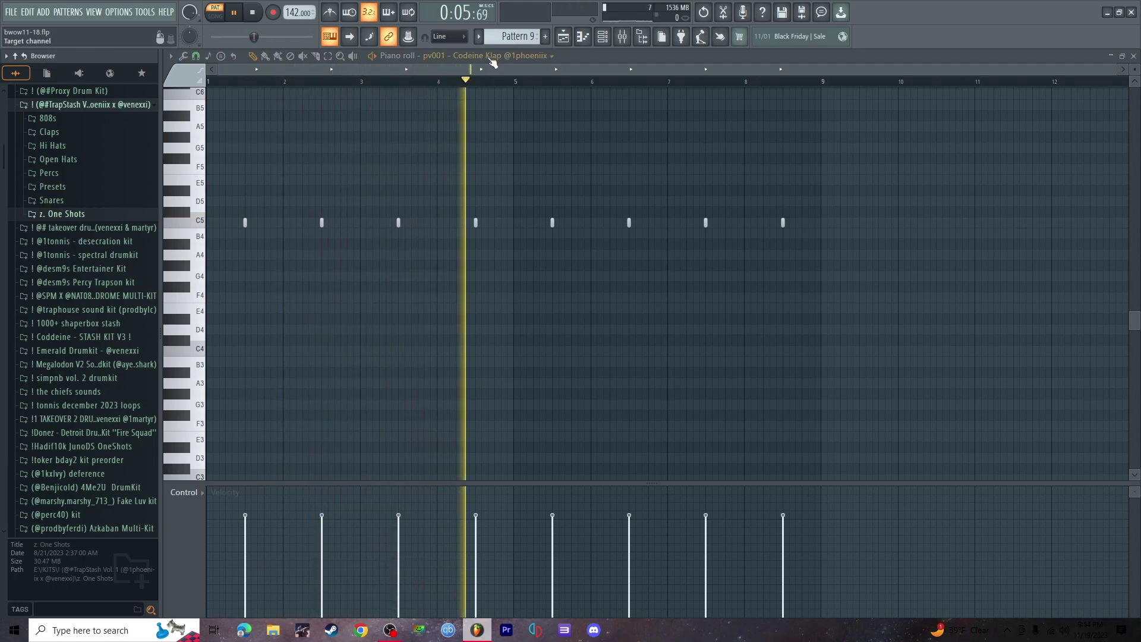
click(253, 14)
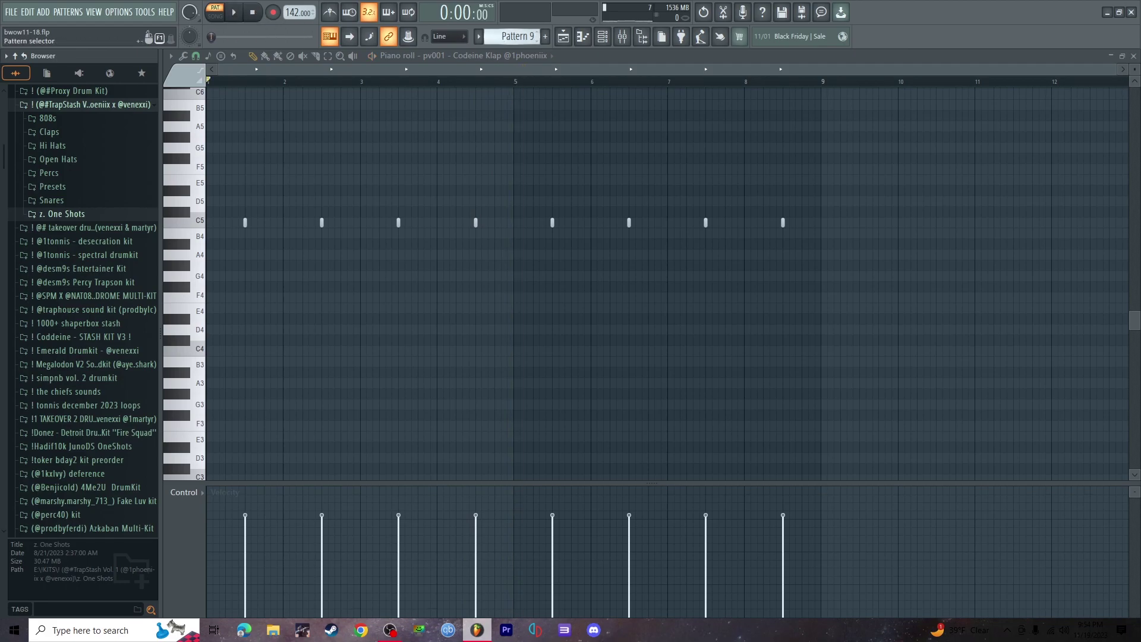
scroll(501, 37, down, 1)
key(space)
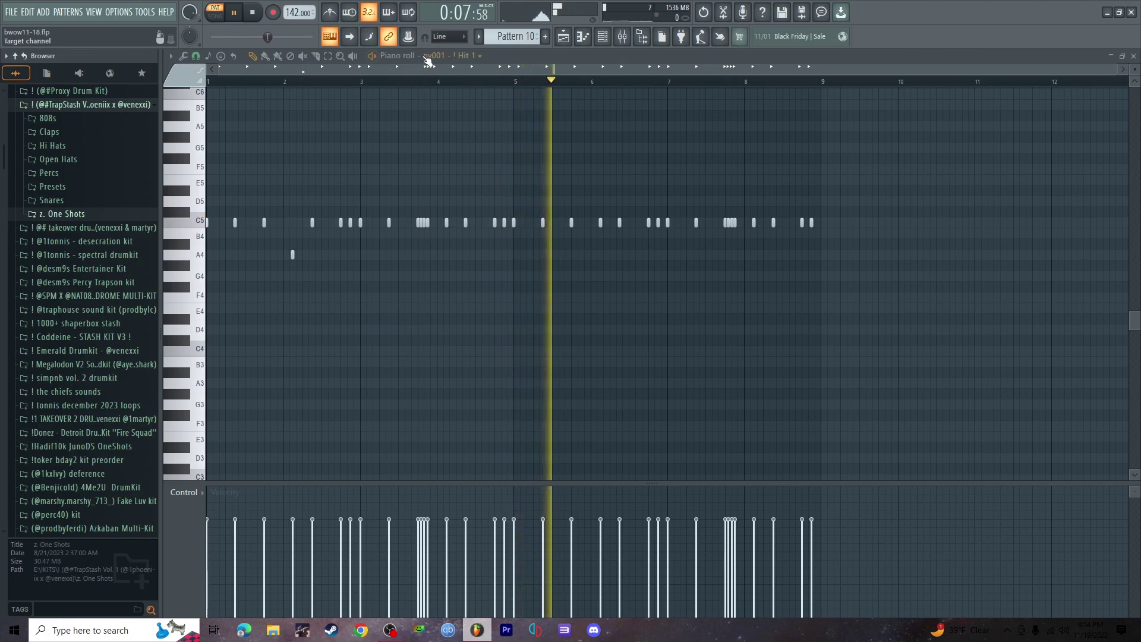
click(258, 14)
scroll(526, 33, down, 1)
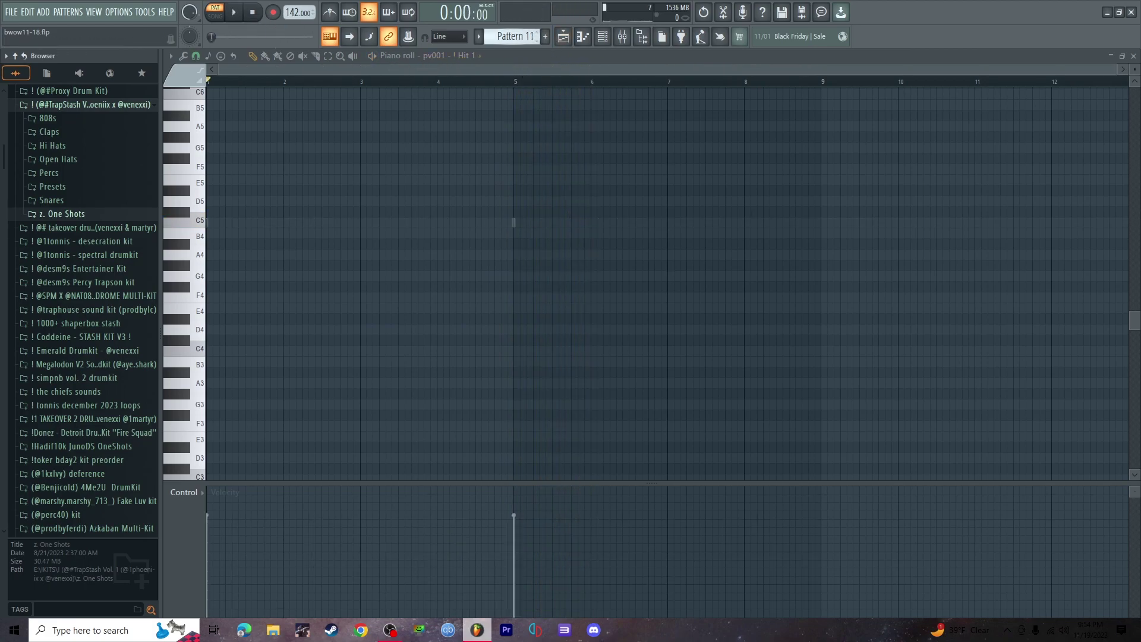
click(235, 18)
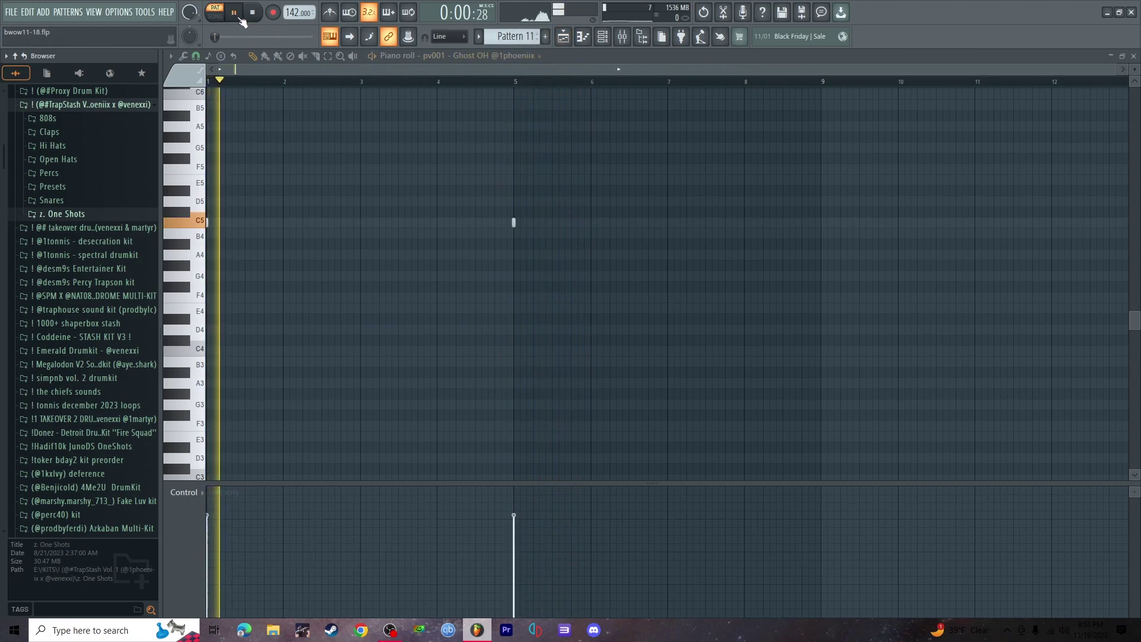
click(255, 15)
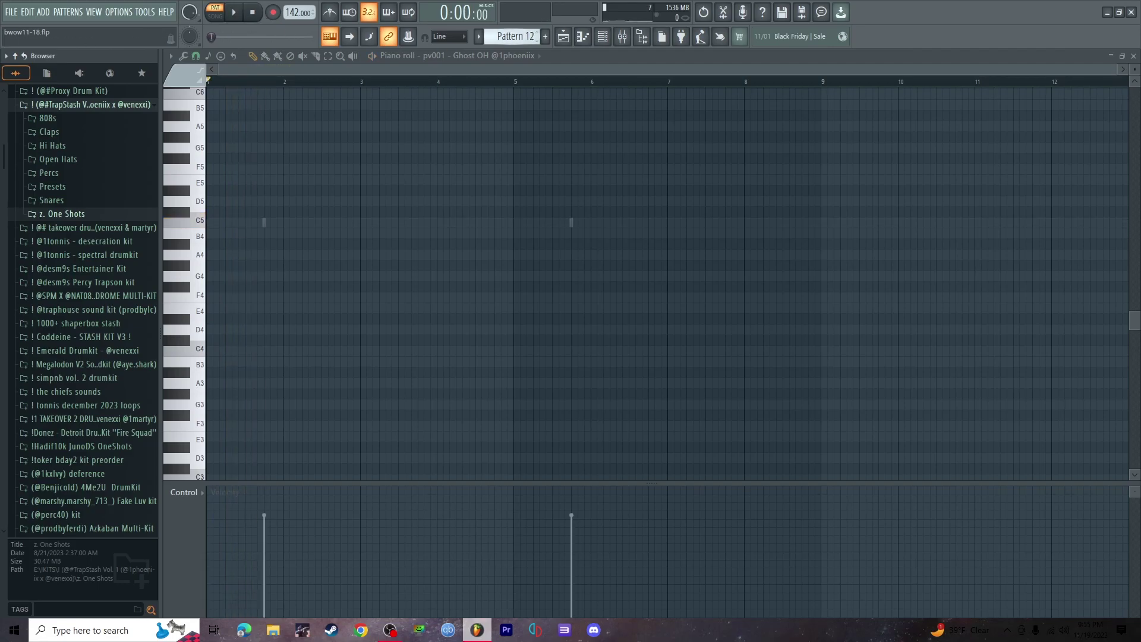
- Play and stop Patterns 12, 13 and 14, then return to the arrangement playlist
scroll(356, 107, down, 2)
key(space)
scroll(319, 89, up, 3)
scroll(325, 94, down, 1)
scroll(337, 110, up, 2)
key(space)
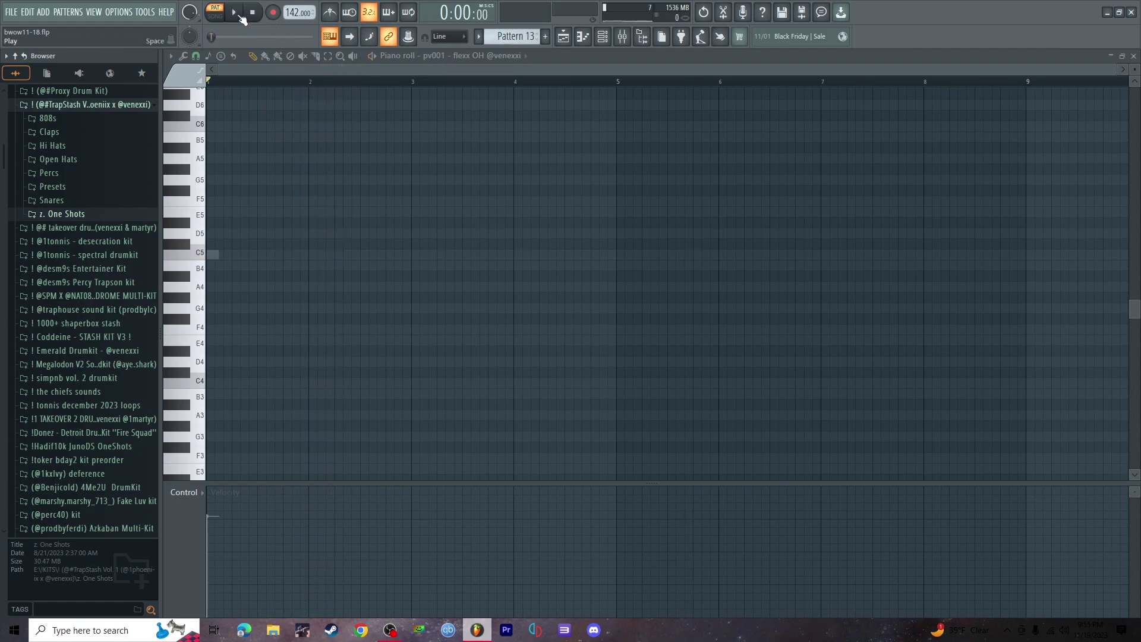
click(240, 17)
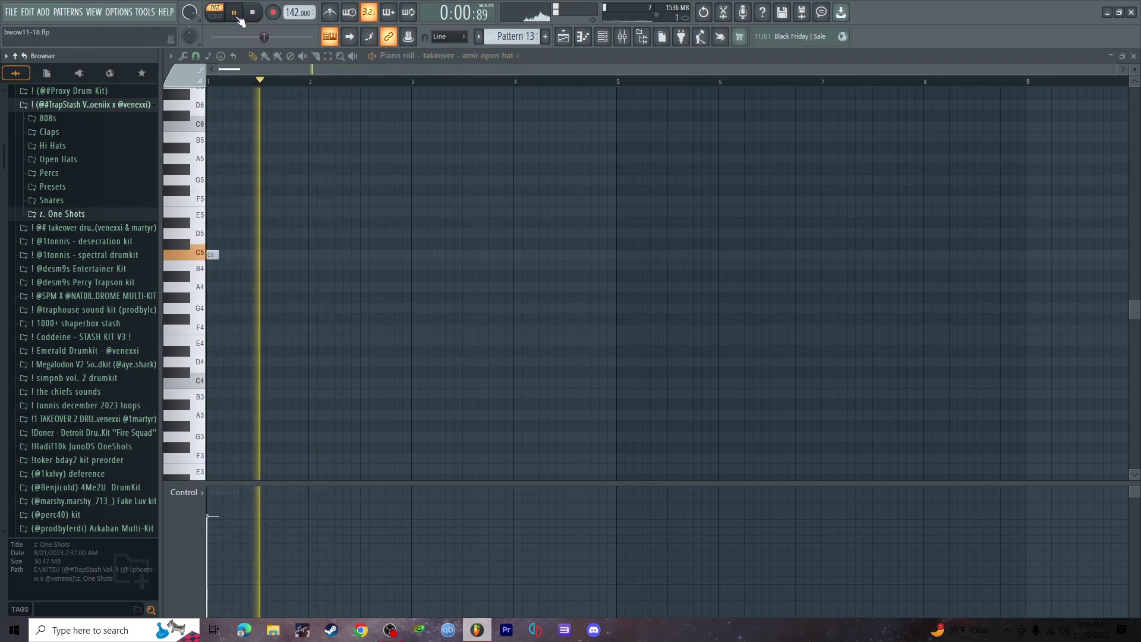
click(264, 15)
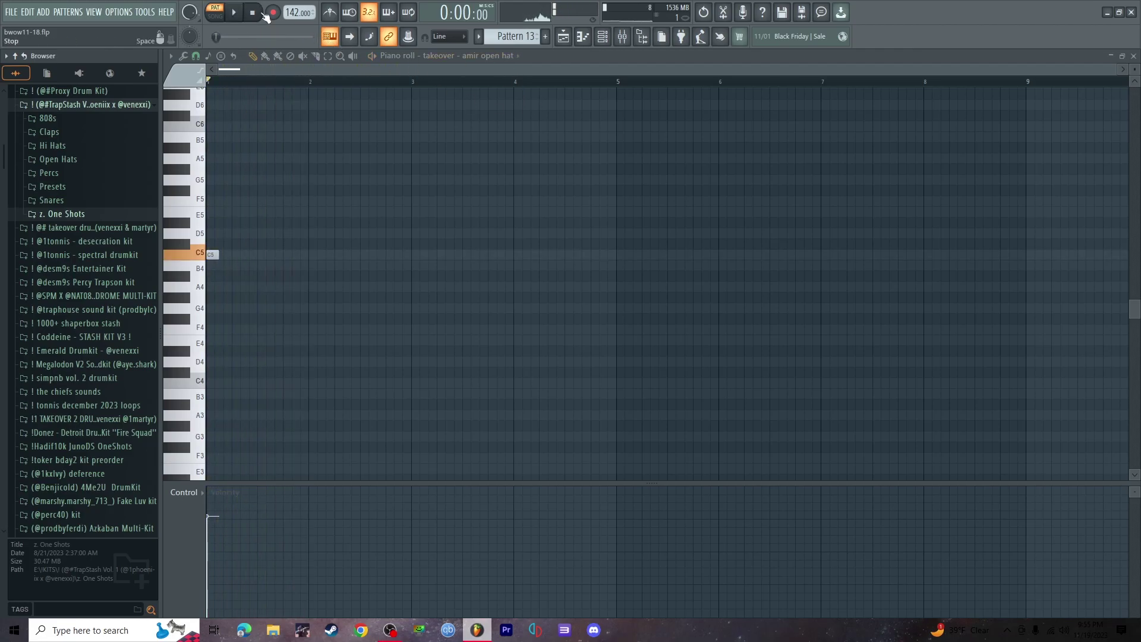
click(239, 17)
click(256, 18)
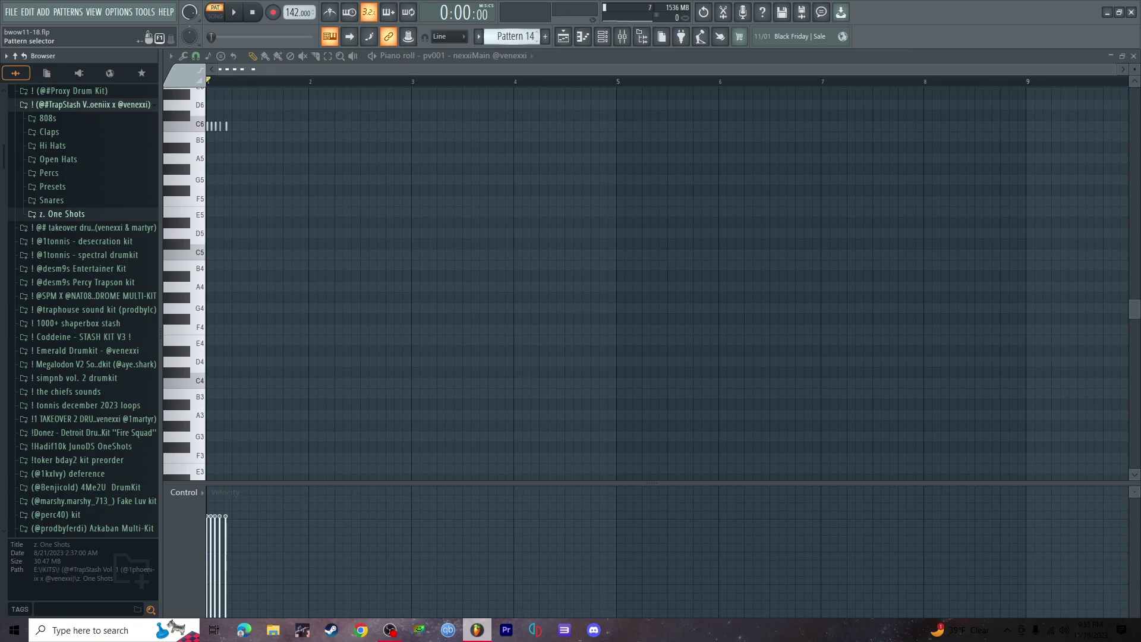
click(563, 38)
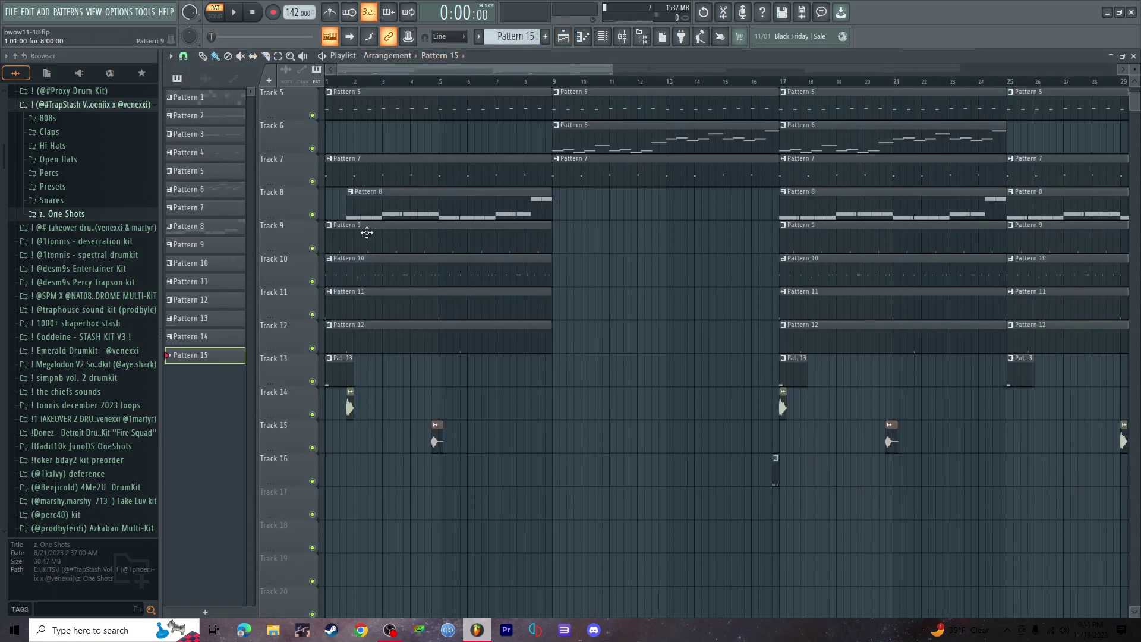
- Solo Track 8, then unmute Tracks 9, 10, 11 and 12
right_click(312, 214)
click(312, 248)
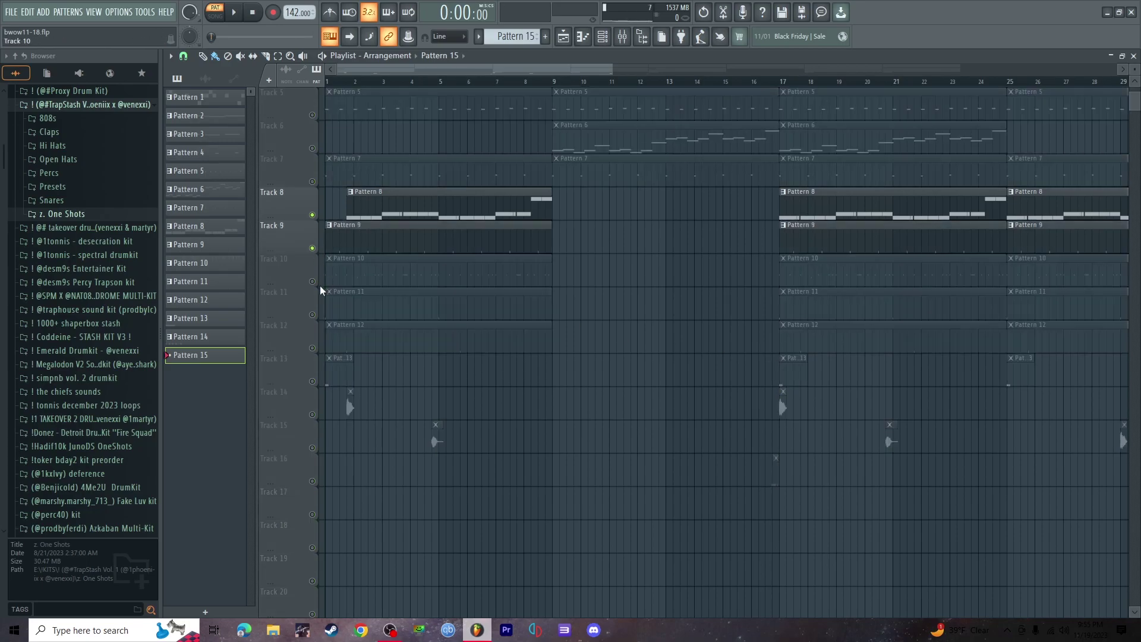
click(312, 281)
click(312, 314)
click(312, 348)
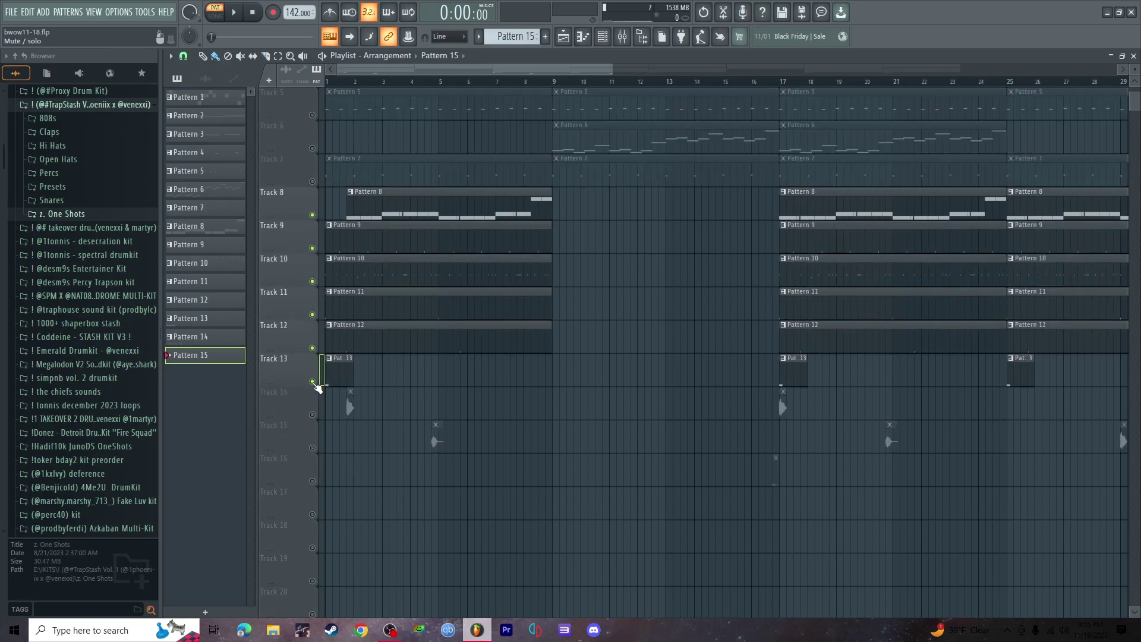
scroll(351, 67, up, 4)
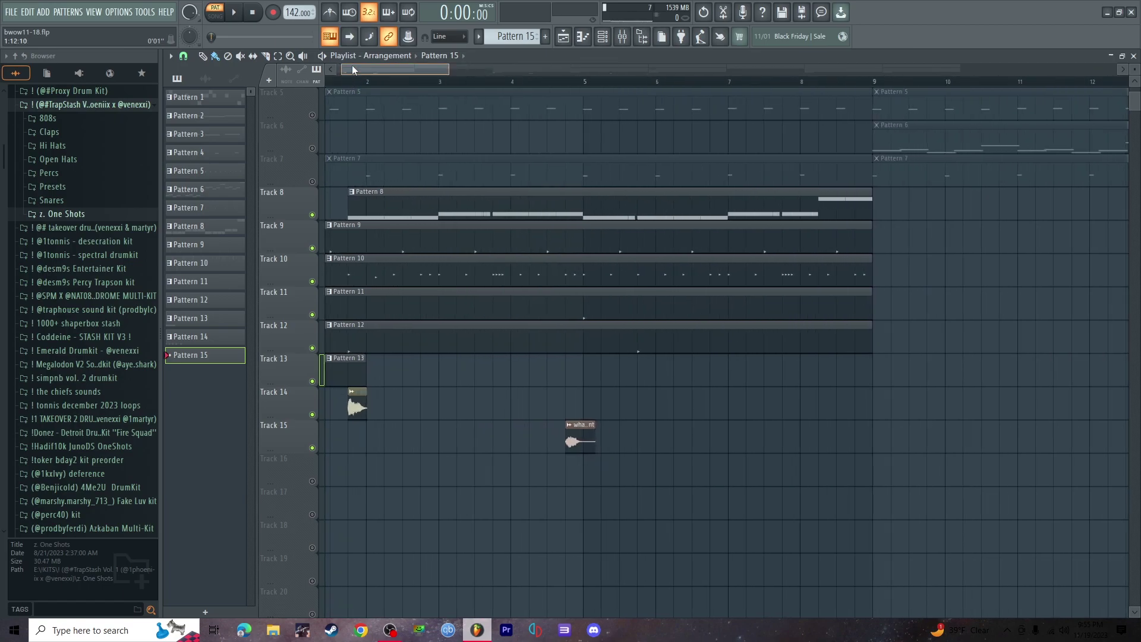
- List the audio clips, inspect the Yea chant and what chant clips, and solo Track 16
click(389, 408)
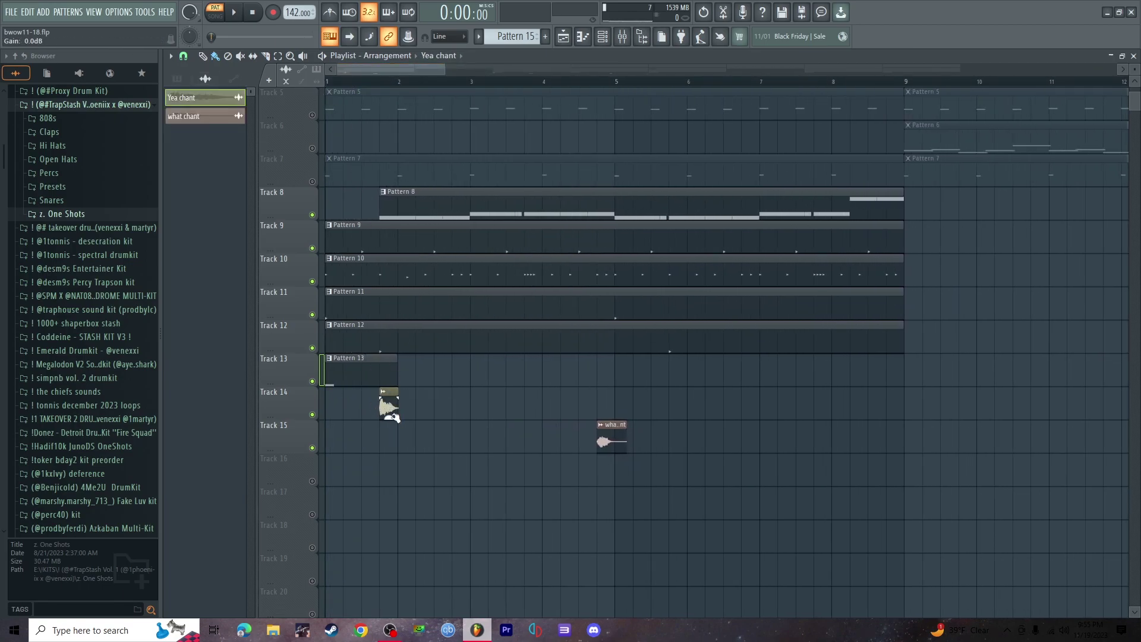
double_click(387, 408)
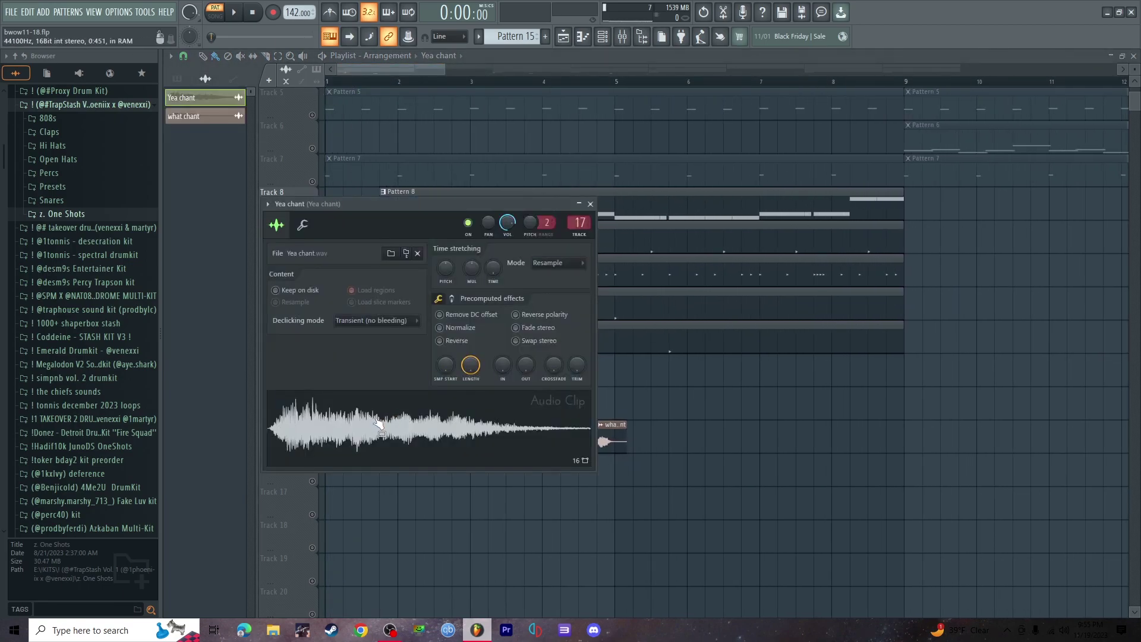
double_click(607, 441)
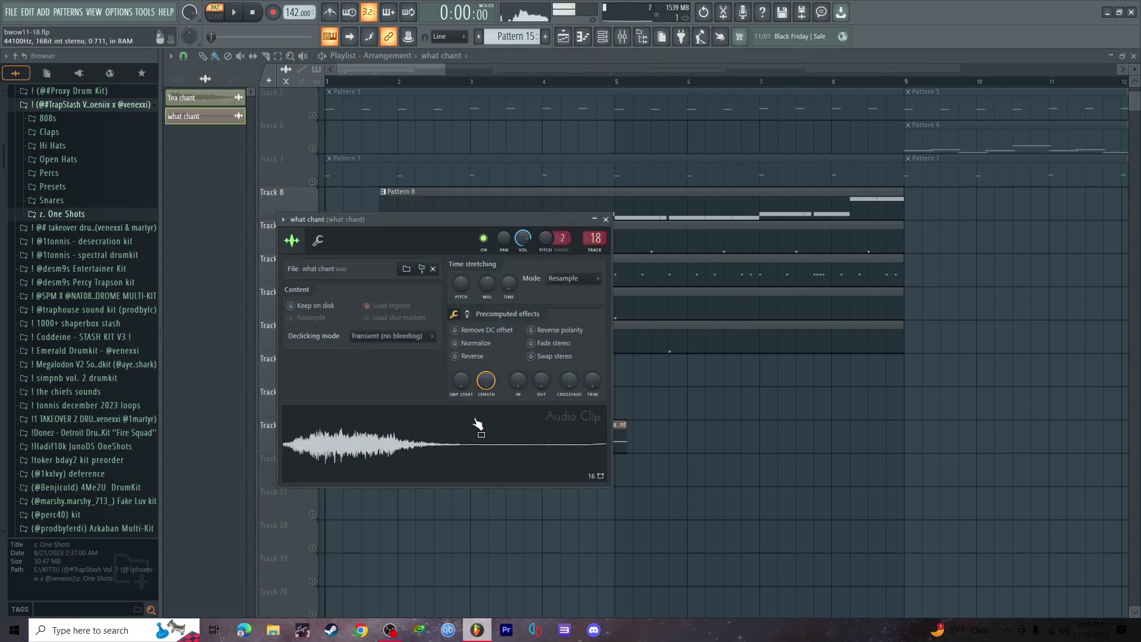
click(605, 221)
drag(407, 71, 519, 76)
right_click(312, 482)
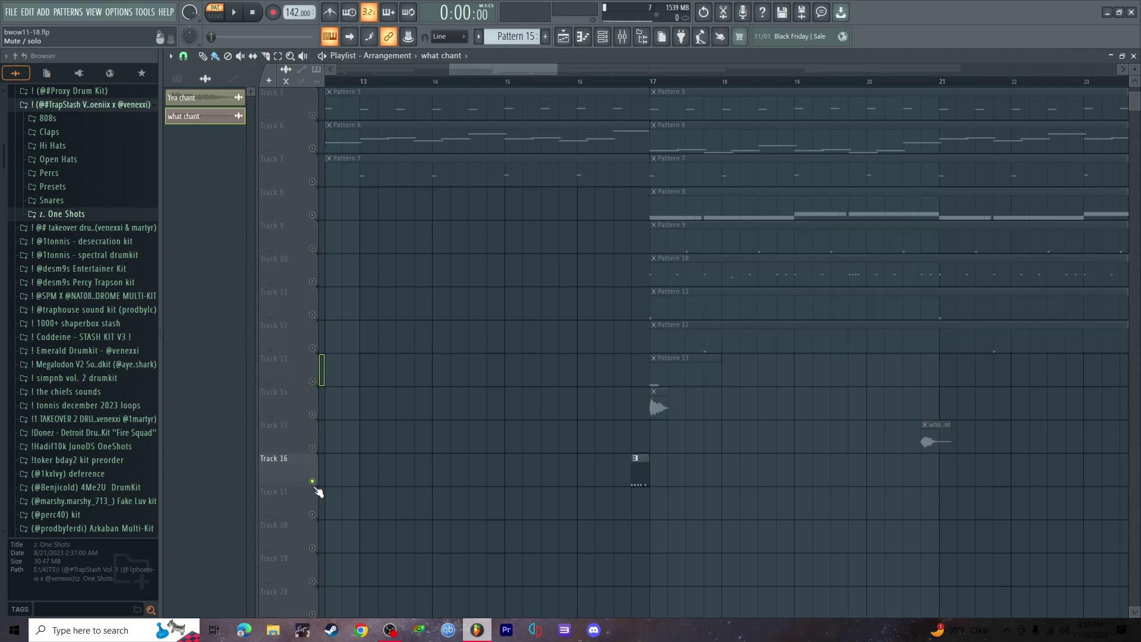
- Un-solo Track 16 and mute Tracks 1–7 with their LEDs
right_click(312, 481)
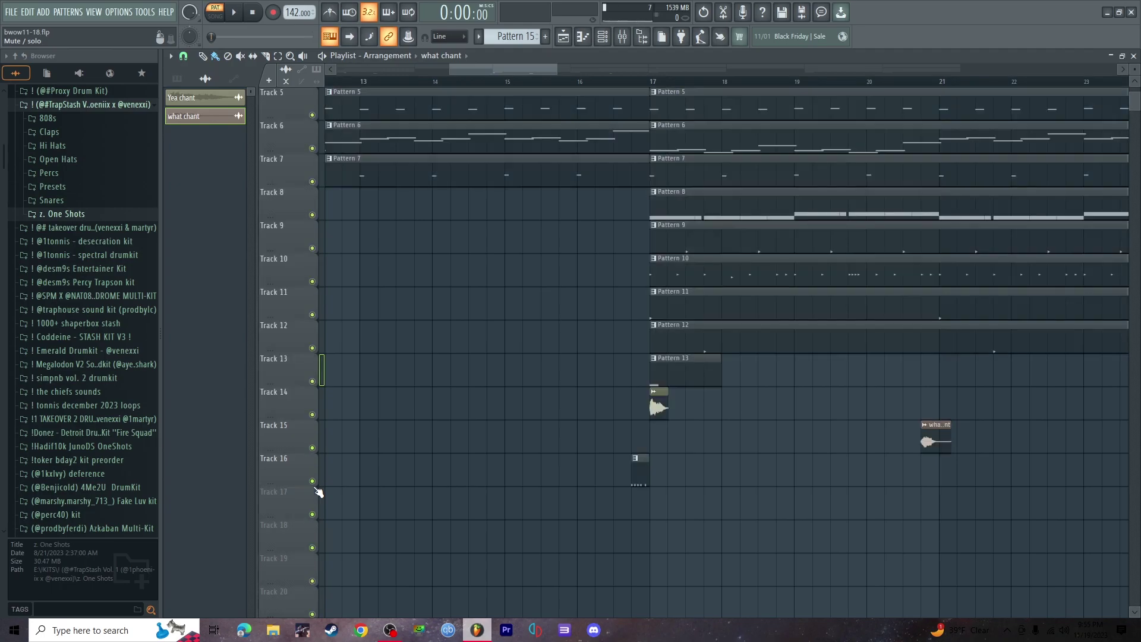
click(313, 182)
click(312, 148)
click(312, 116)
scroll(328, 96, down, 6)
scroll(311, 148, up, 4)
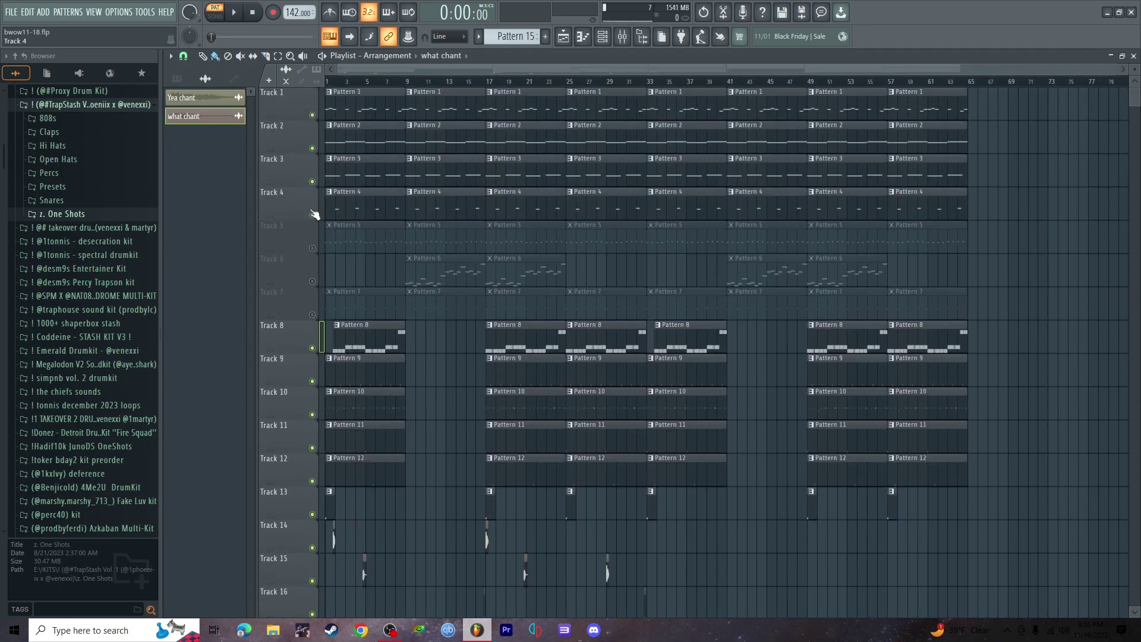
drag(312, 214, 312, 114)
scroll(464, 76, down, 1)
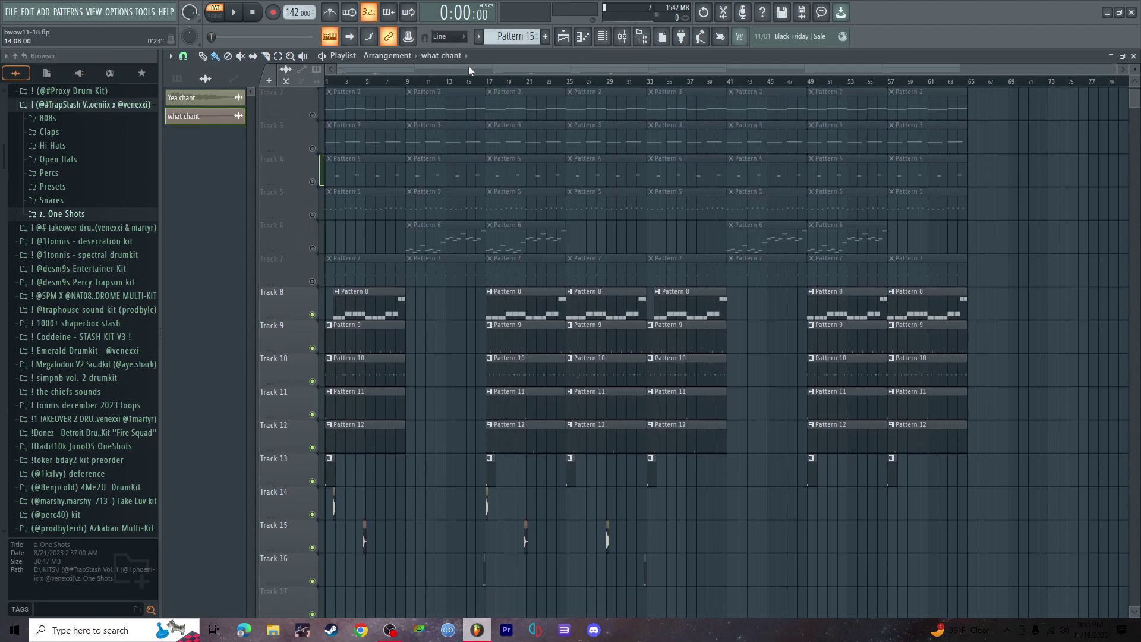
- Play from bar 17, stop, then restore all tracks via Track 7's LED and replay
drag(491, 83, 522, 90)
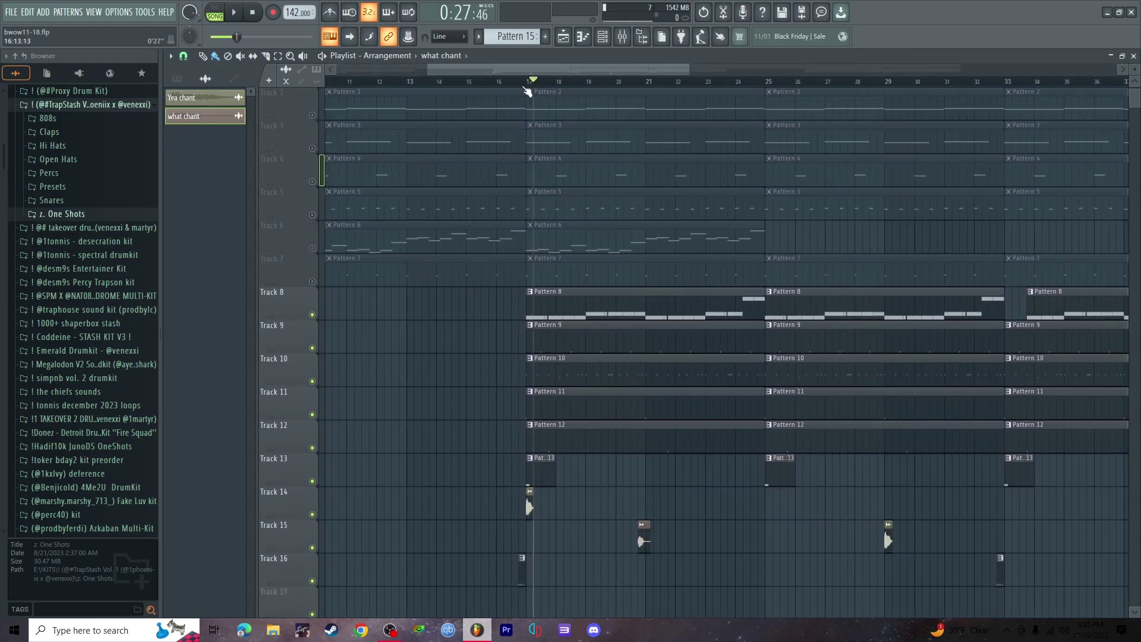
key(space)
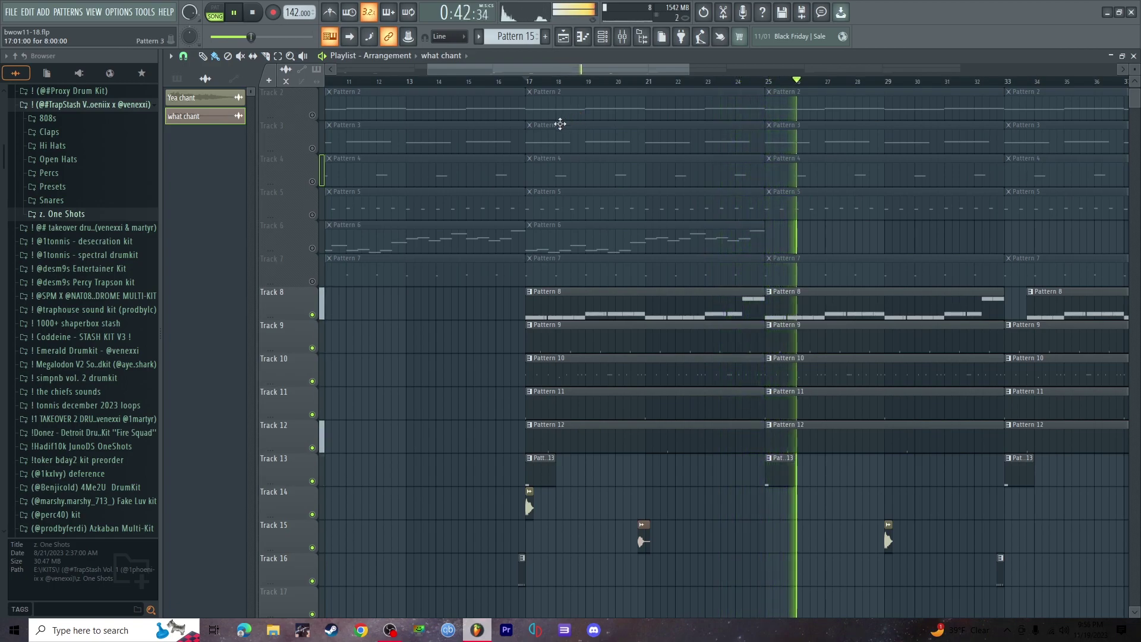
key(space)
right_click(313, 282)
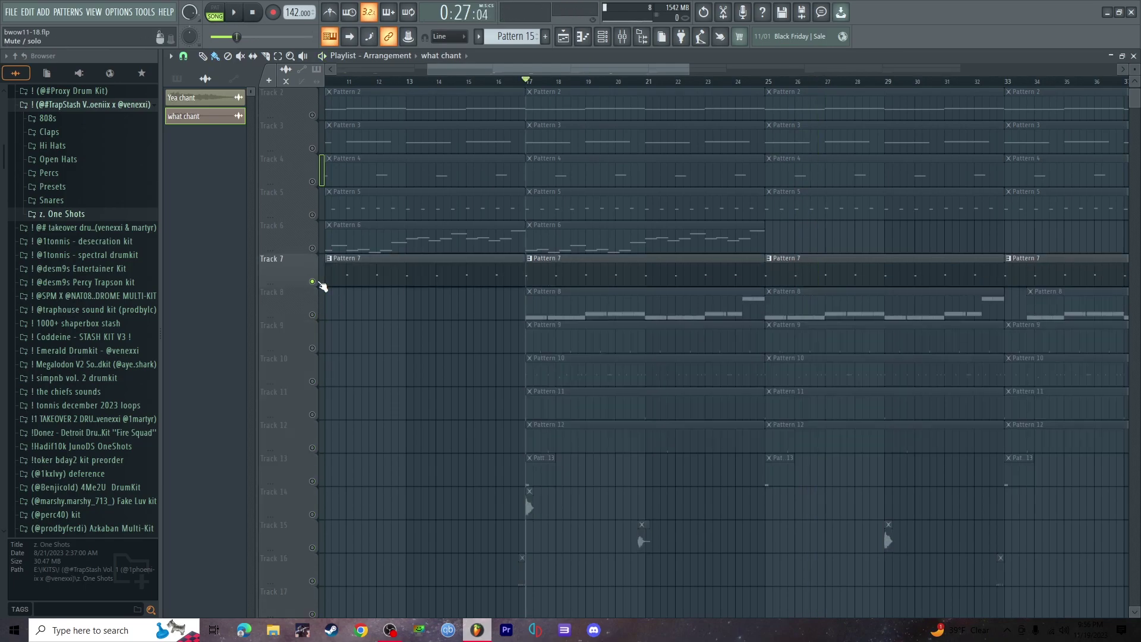
right_click(313, 281)
scroll(441, 82, down, 4)
scroll(411, 115, up, 1)
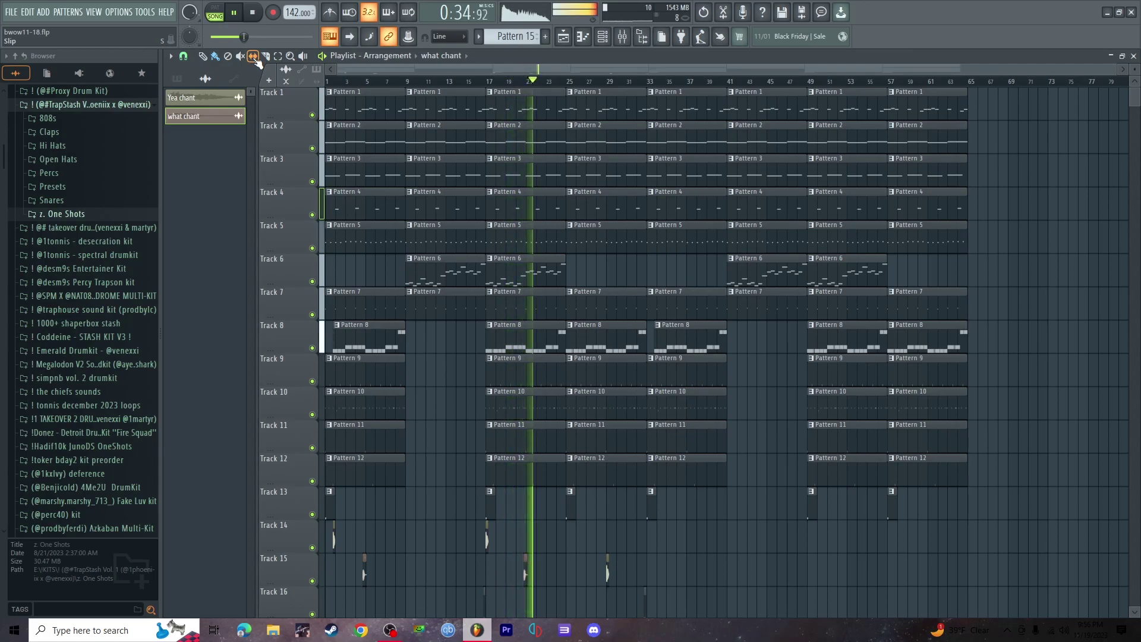
- In the Mixer, check the 808 insert and the Master's Fruity soft clipper and parametric EQ
click(622, 36)
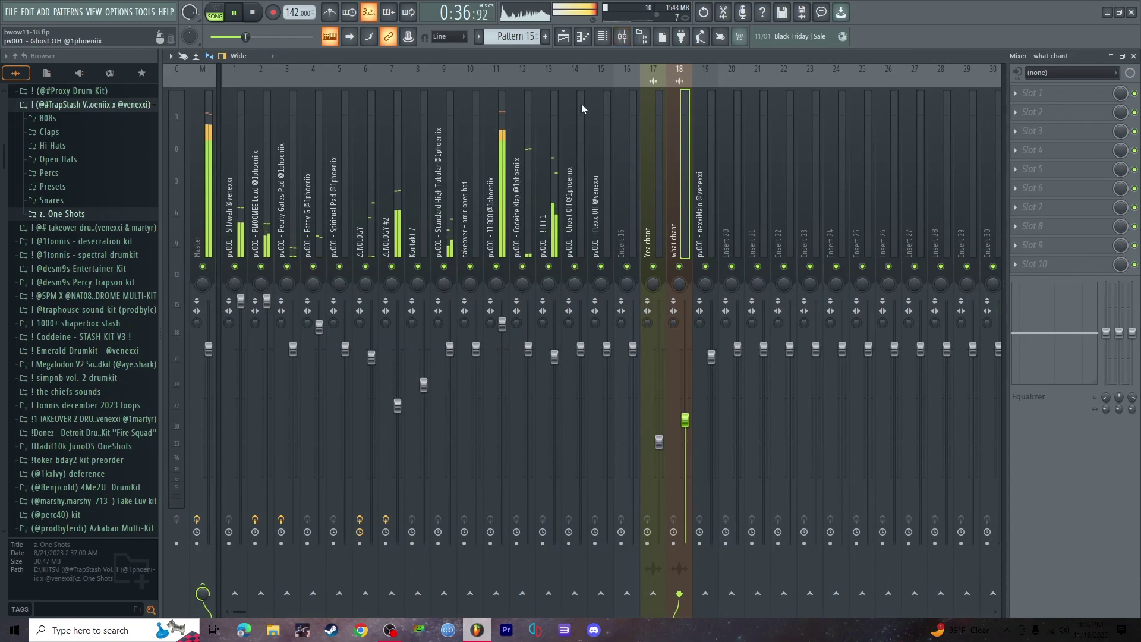
click(501, 154)
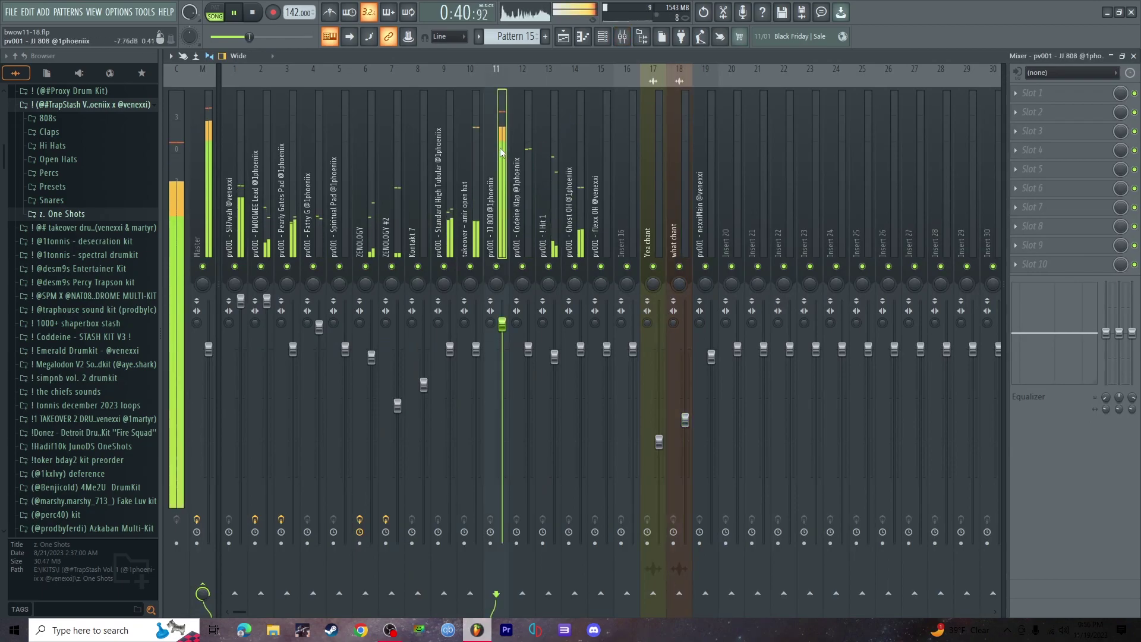
click(198, 230)
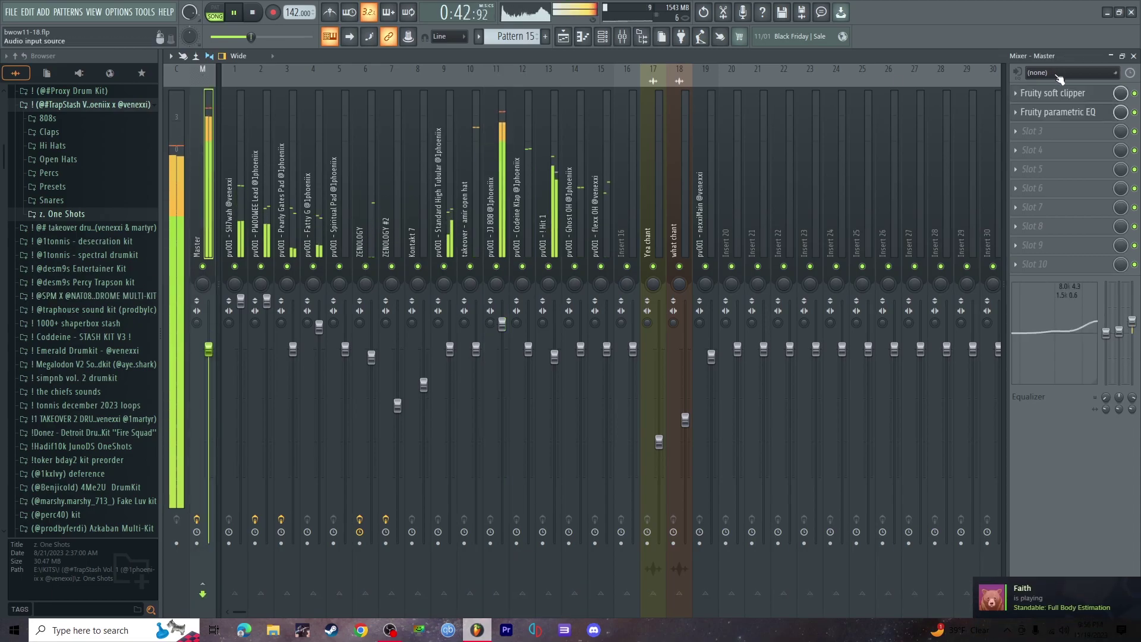
click(1064, 95)
click(1060, 113)
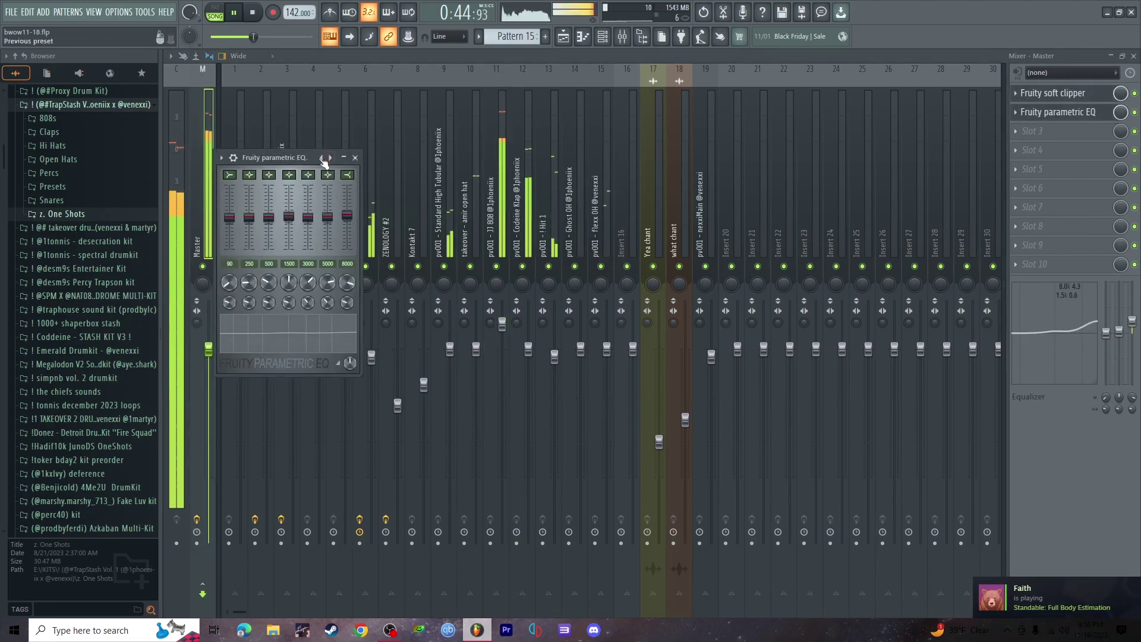
drag(303, 162, 1012, 267)
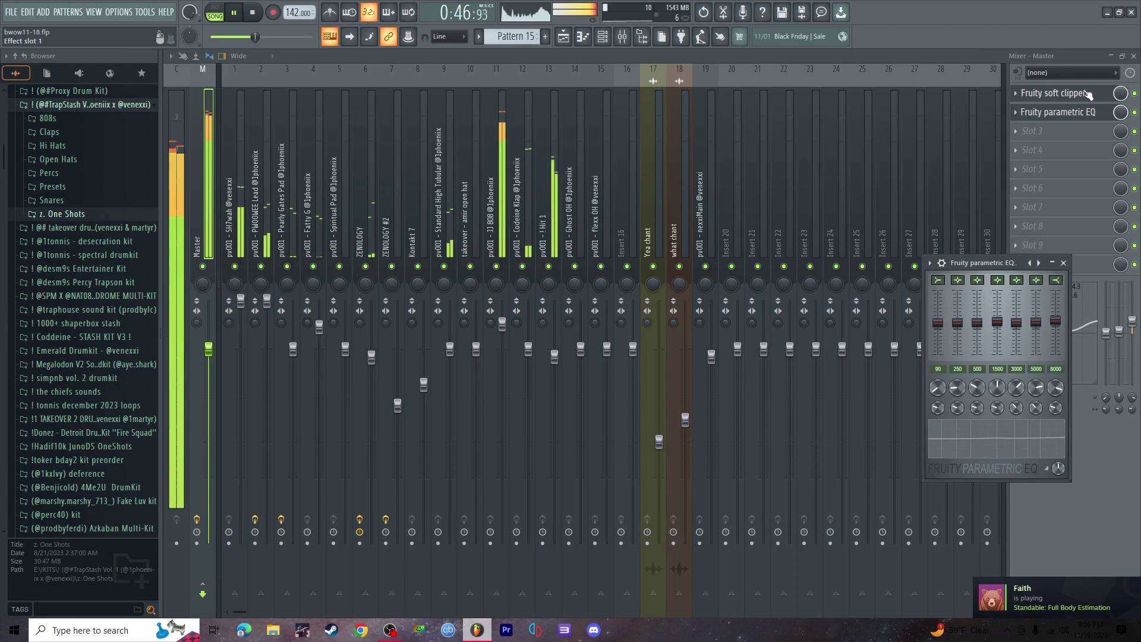
click(1087, 95)
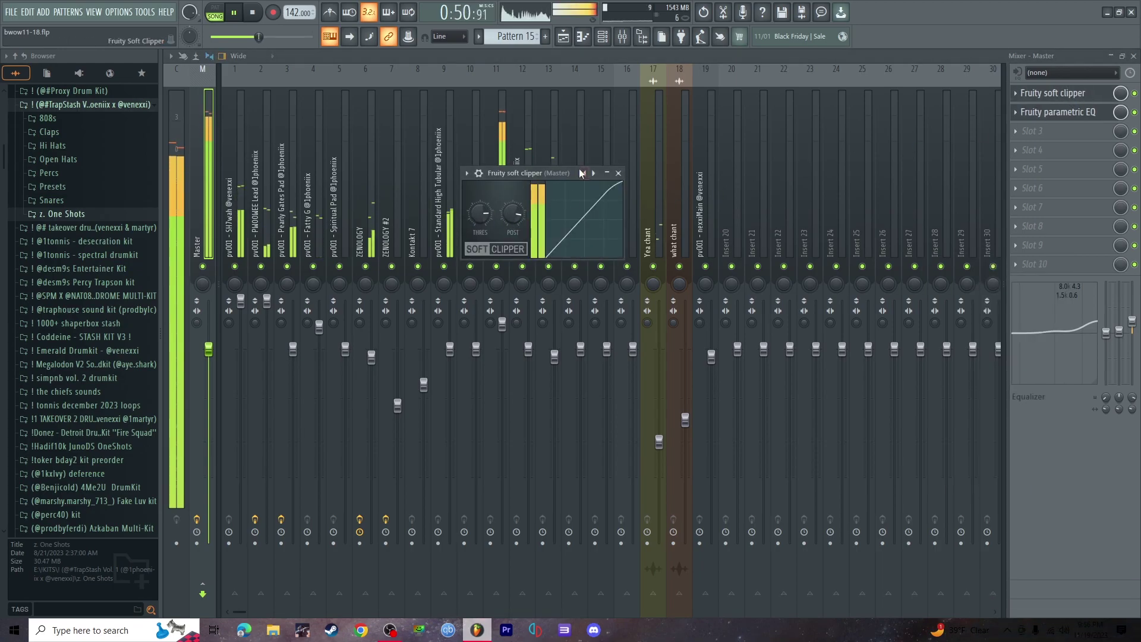
click(618, 173)
- Return to the playlist, stop playback at 0:00, collapse TrapStash, and bring OBS forward
click(564, 38)
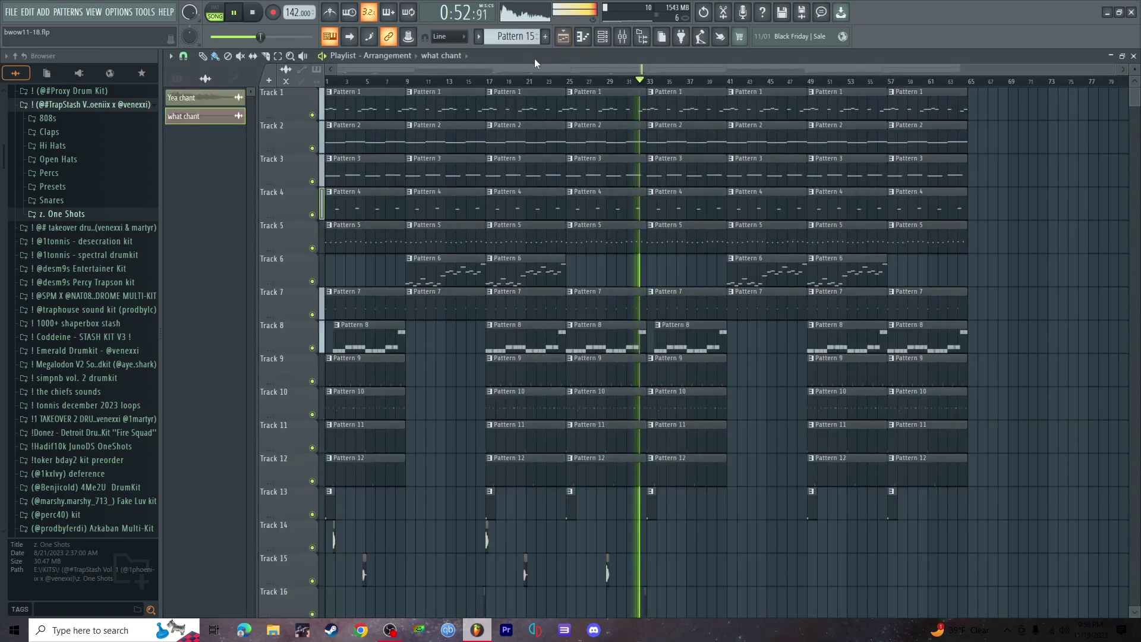
click(264, 15)
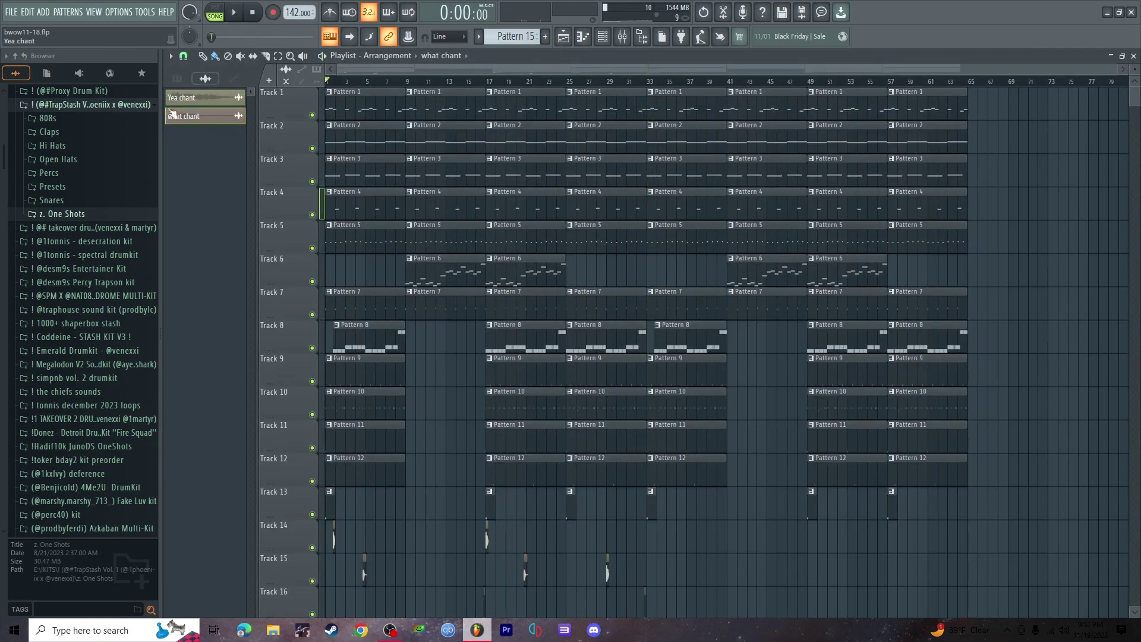
click(80, 110)
click(233, 206)
click(11, 12)
click(42, 64)
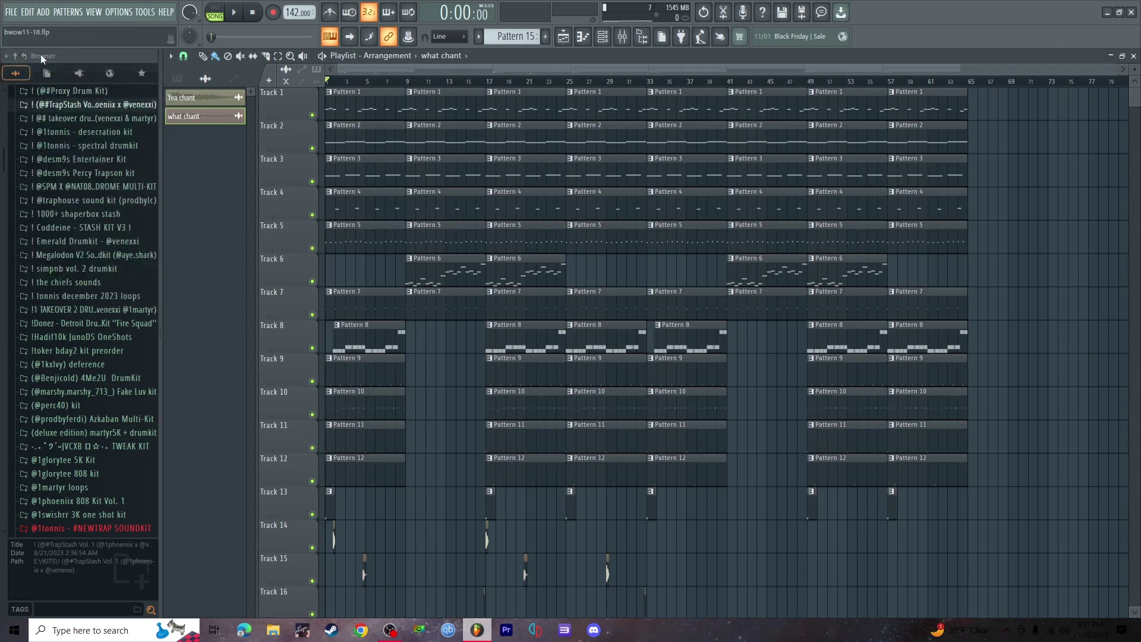
click(389, 631)
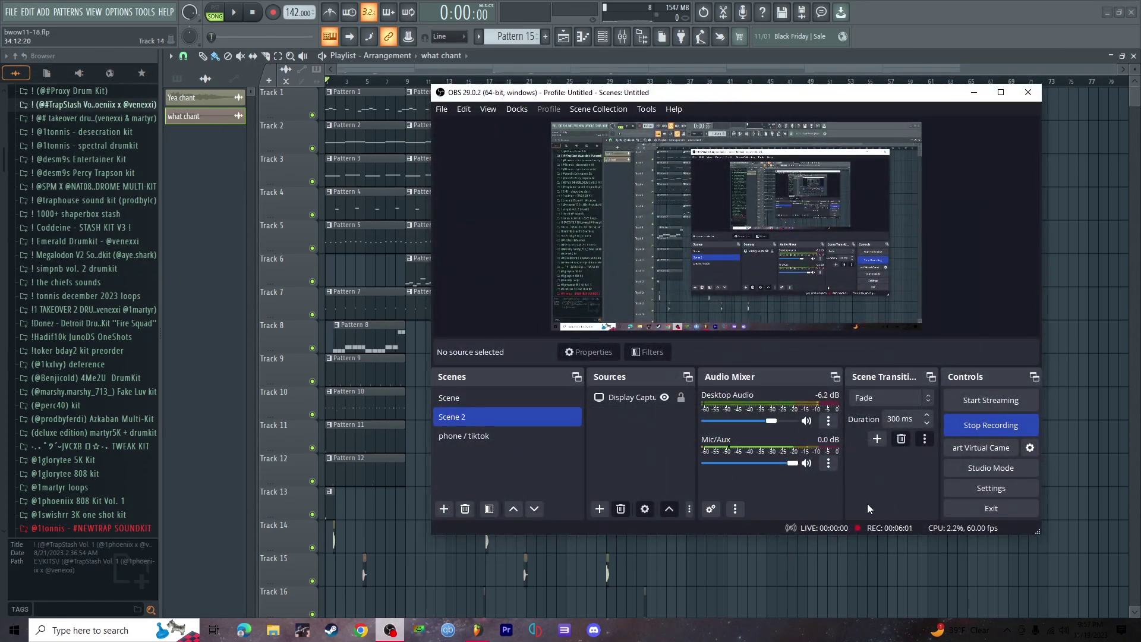